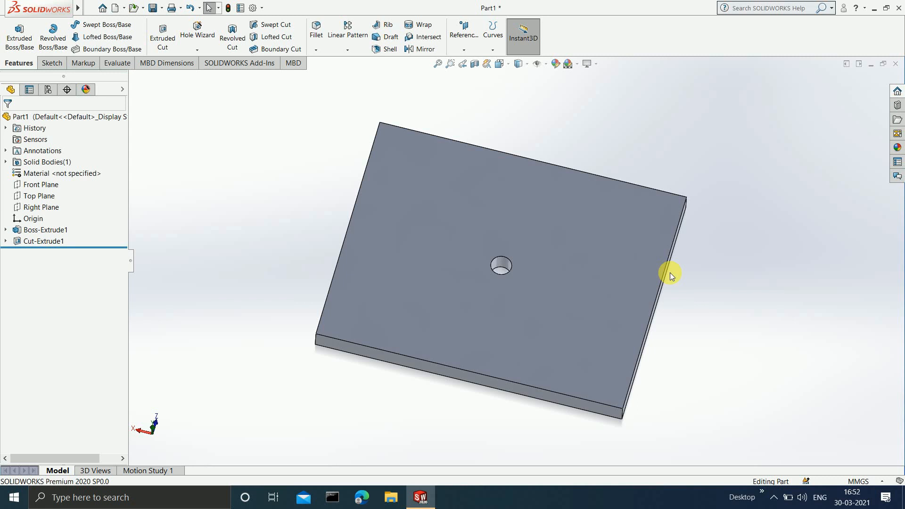
Examine the dimensions of the rectangular base plate and of the hole cut at its centre.
{"action": "left_click", "coordinate": [347, 50]}
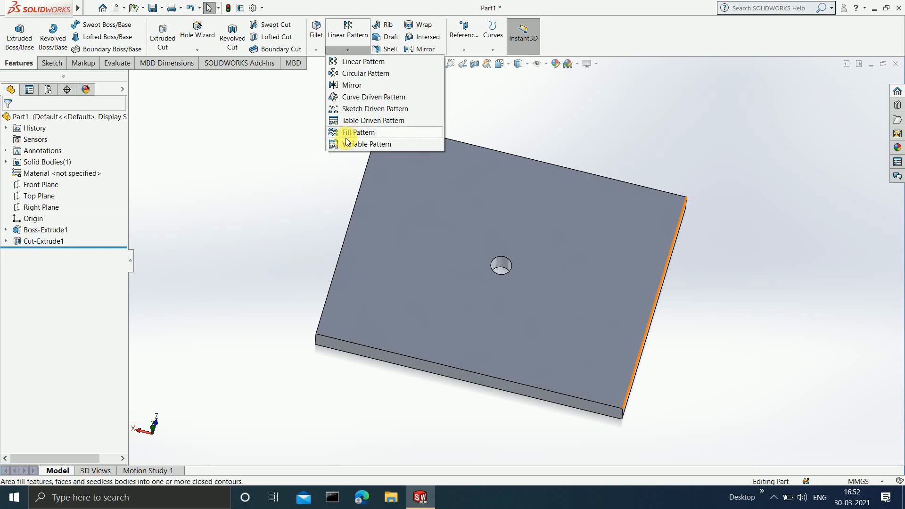
{"action": "left_click", "coordinate": [328, 177]}
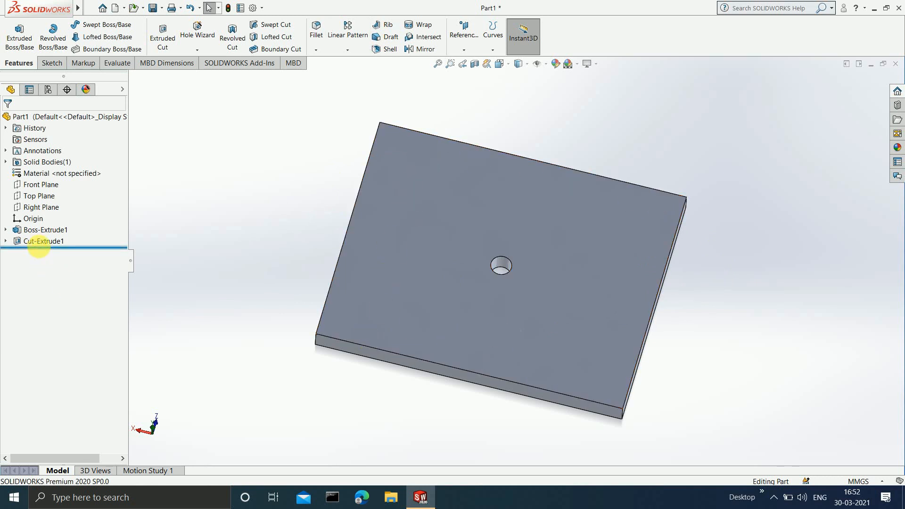
{"action": "left_click", "coordinate": [46, 230]}
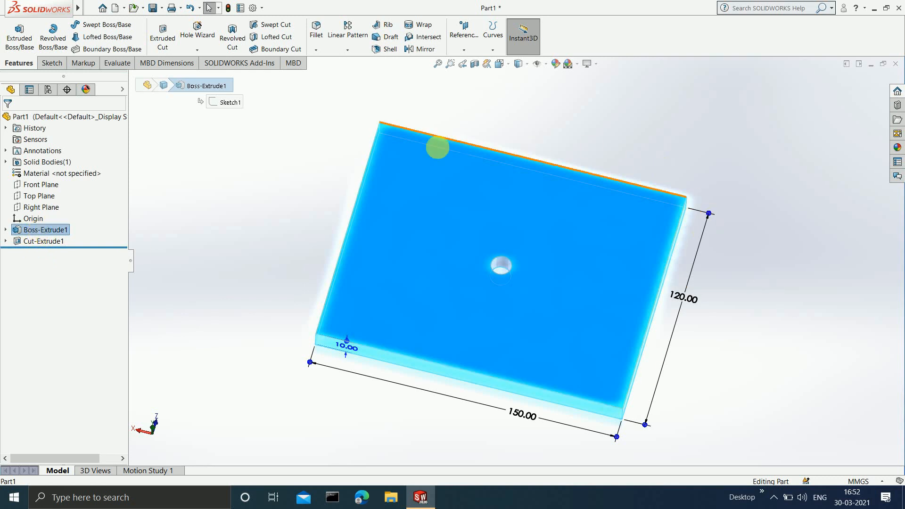
{"action": "left_click", "coordinate": [29, 241]}
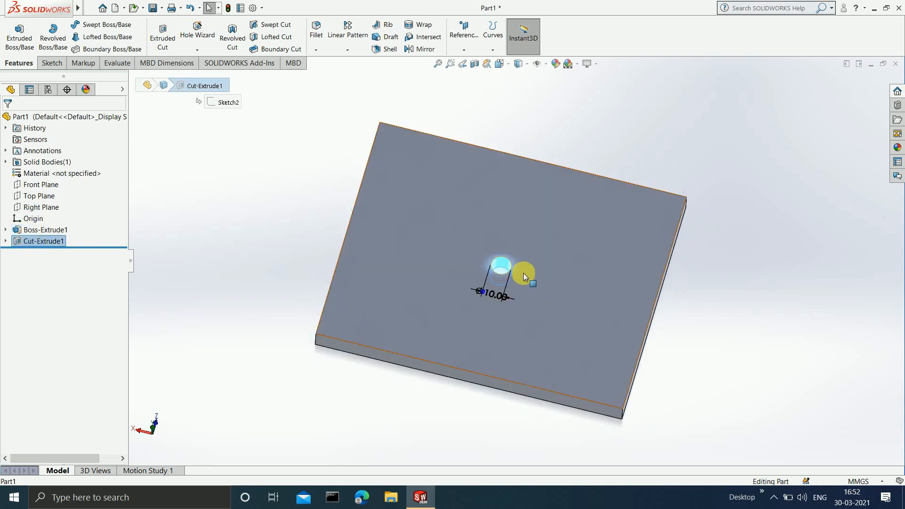
{"action": "left_click", "coordinate": [820, 195]}
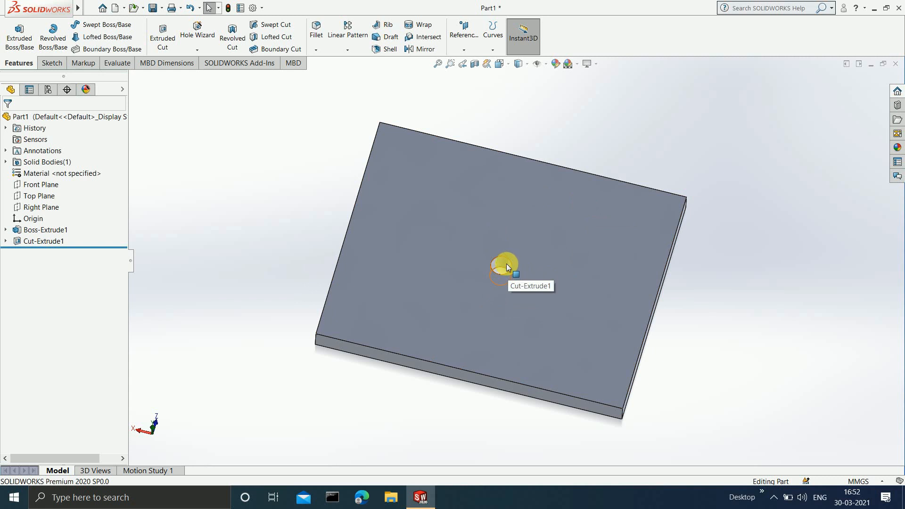
Start a Fill Pattern of the centre hole cut, using the plate's large upper face as the fill boundary.
{"action": "left_click", "coordinate": [344, 50]}
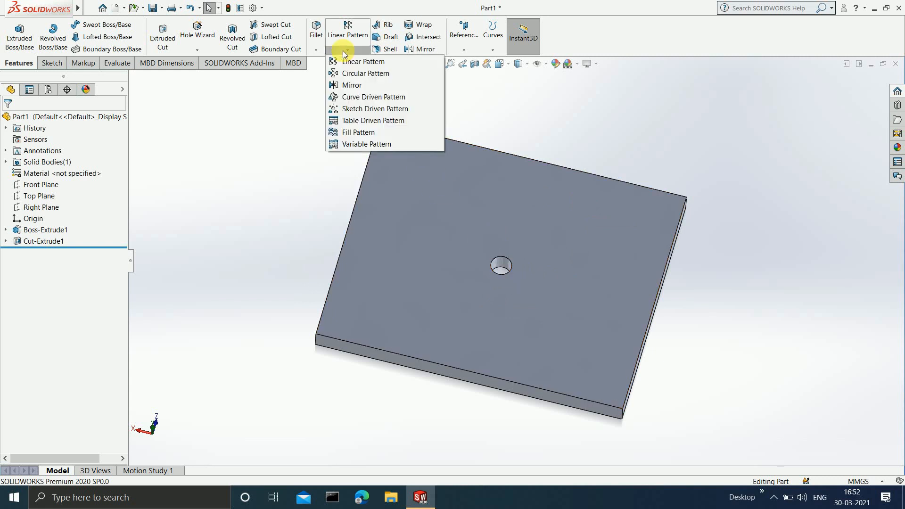
{"action": "left_click", "coordinate": [355, 134]}
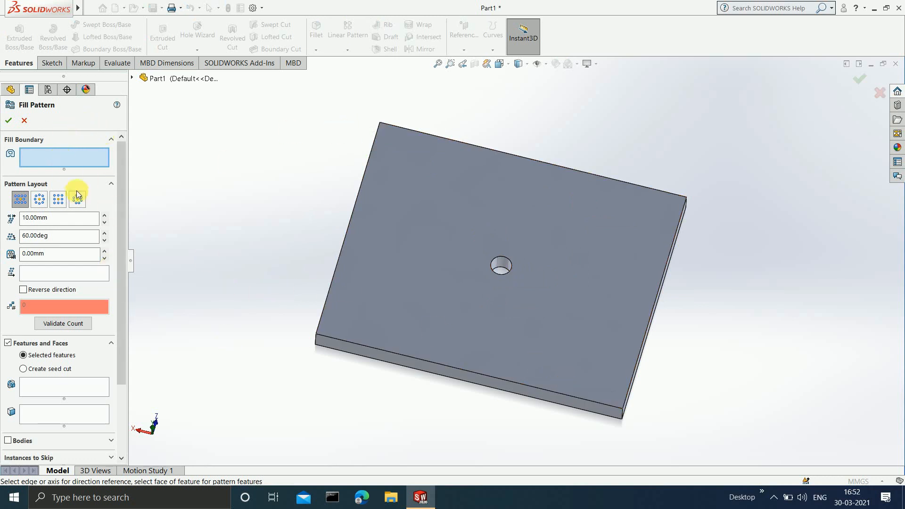
{"action": "left_click", "coordinate": [22, 354]}
{"action": "left_click", "coordinate": [63, 387]}
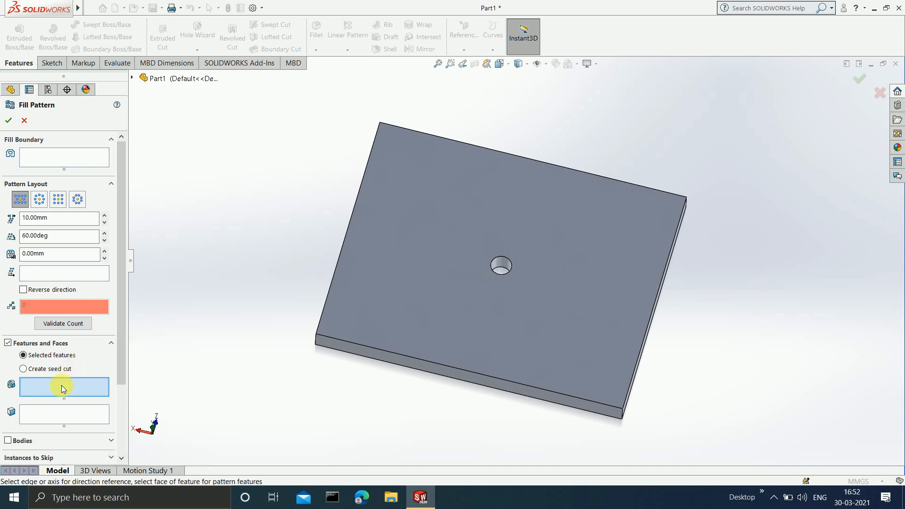
{"action": "left_click", "coordinate": [502, 263]}
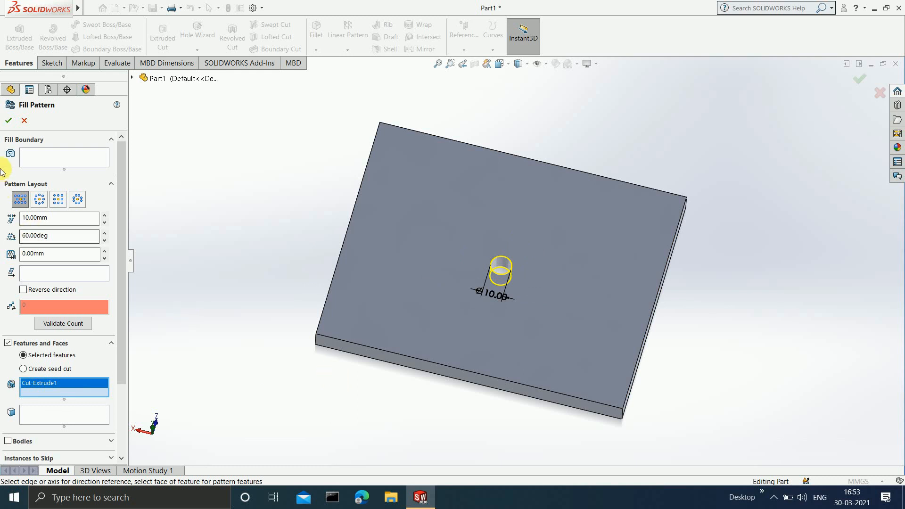
{"action": "left_click", "coordinate": [44, 160]}
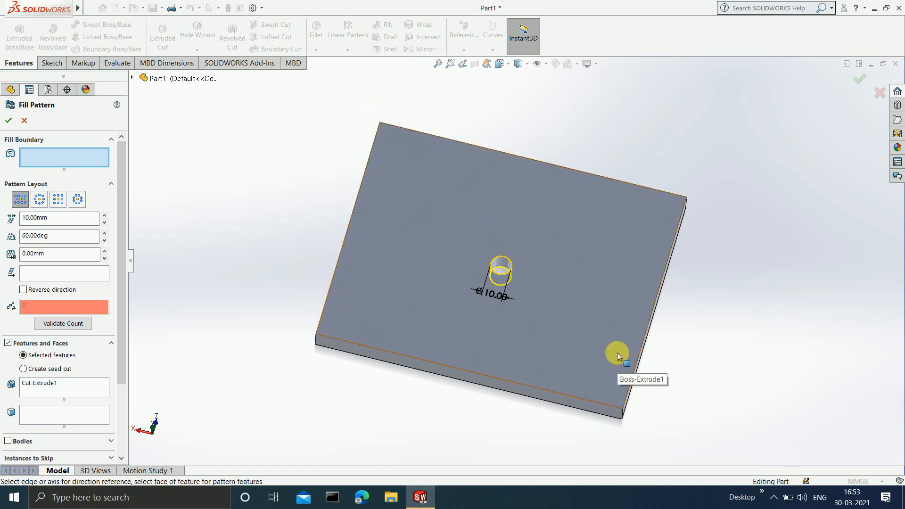
{"action": "left_click", "coordinate": [572, 226]}
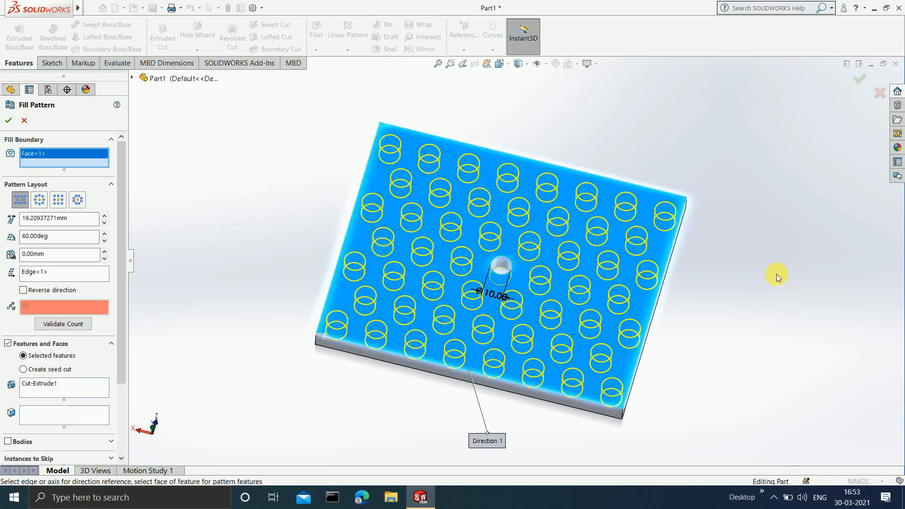
{"action": "middle_click_drag", "start_coordinate": [767, 264], "coordinate": [764, 333]}
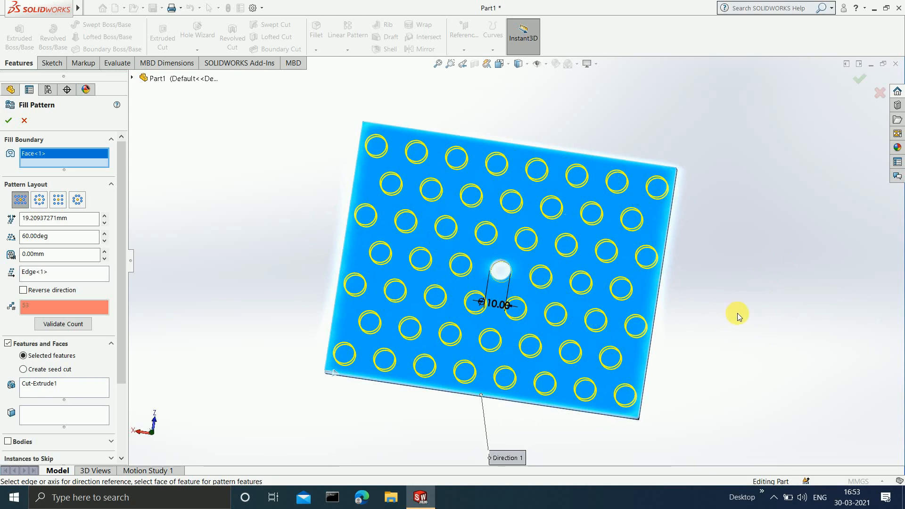
{"action": "middle_click_drag", "start_coordinate": [740, 313], "coordinate": [752, 267]}
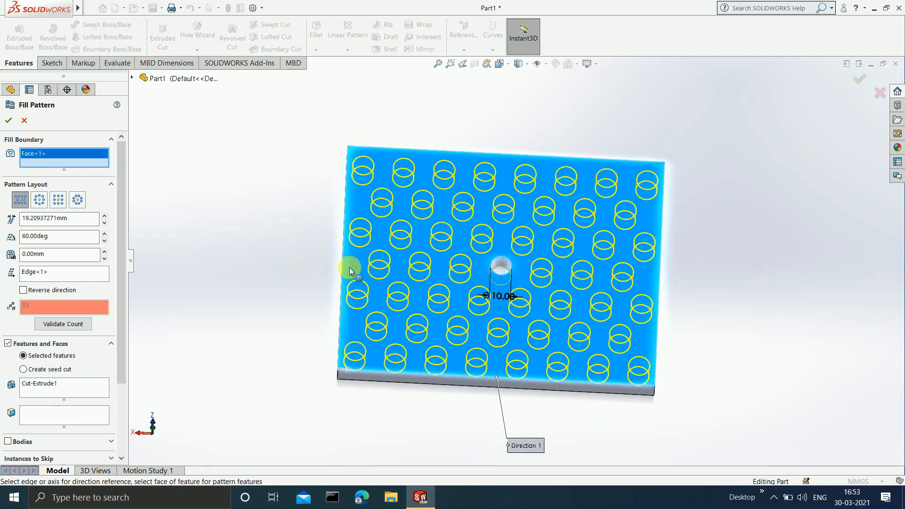
Try the circular, square and polygon layouts for the hole pattern on the plate.
{"action": "left_click", "coordinate": [39, 200]}
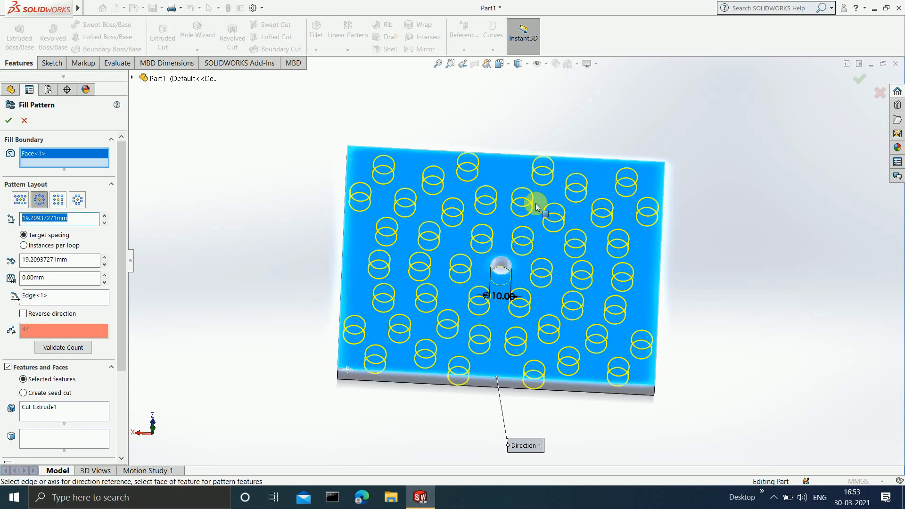
{"action": "middle_click_drag", "start_coordinate": [793, 298], "coordinate": [785, 364]}
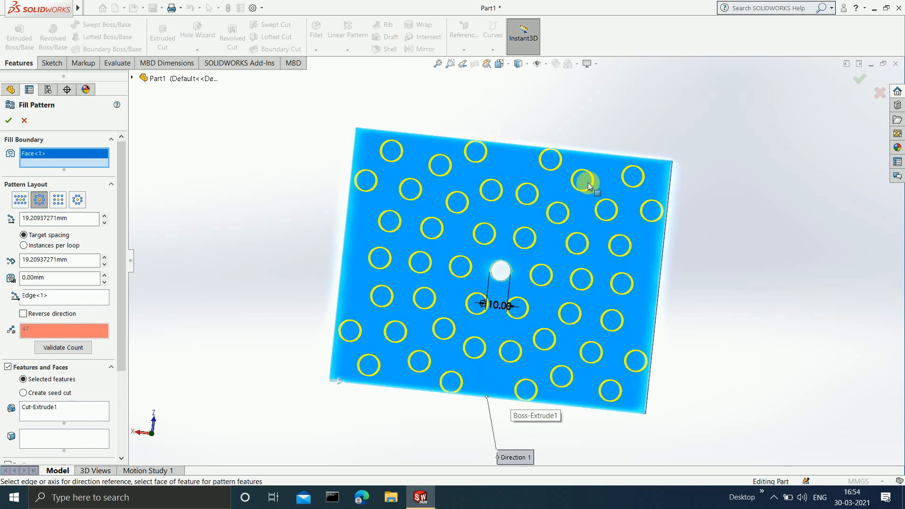
{"action": "left_click", "coordinate": [58, 200]}
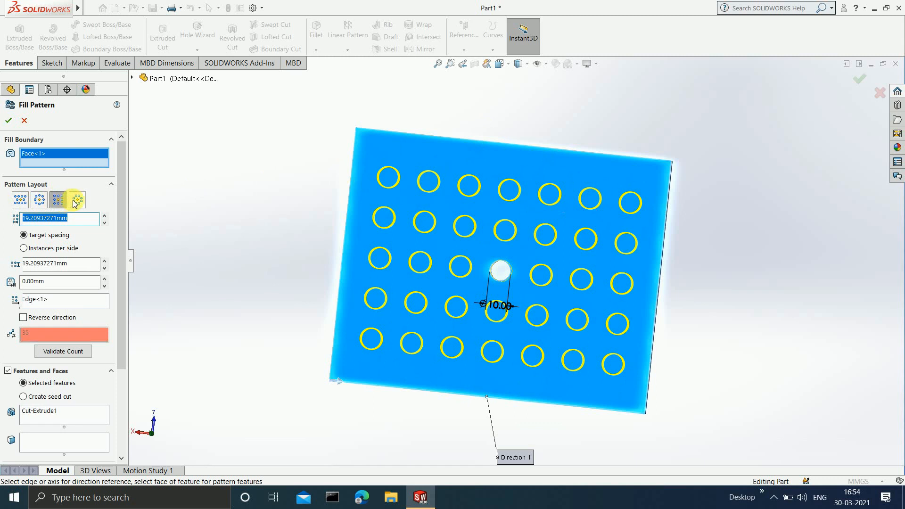
{"action": "left_click", "coordinate": [76, 200]}
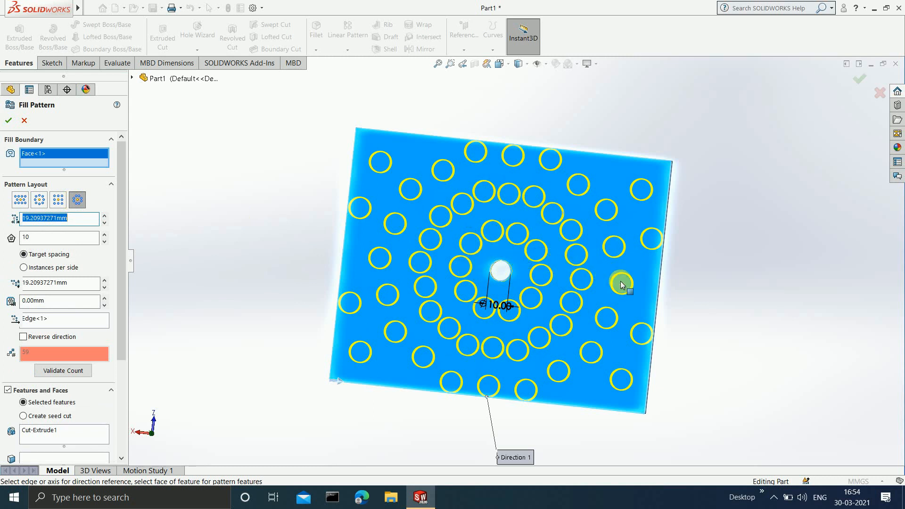
Use the circular layout with a loop spacing of 25 mm and an instance spacing of 24 mm.
{"action": "left_click", "coordinate": [39, 201]}
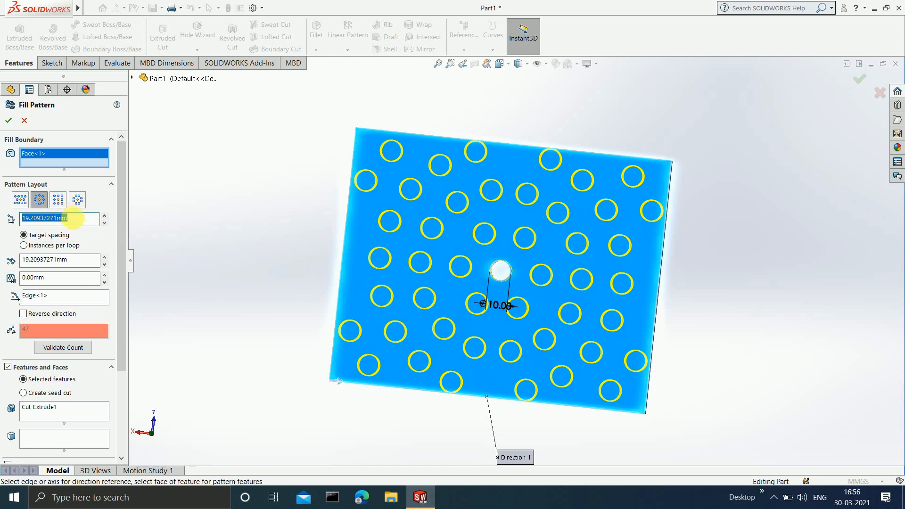
{"action": "type", "text": "25"}
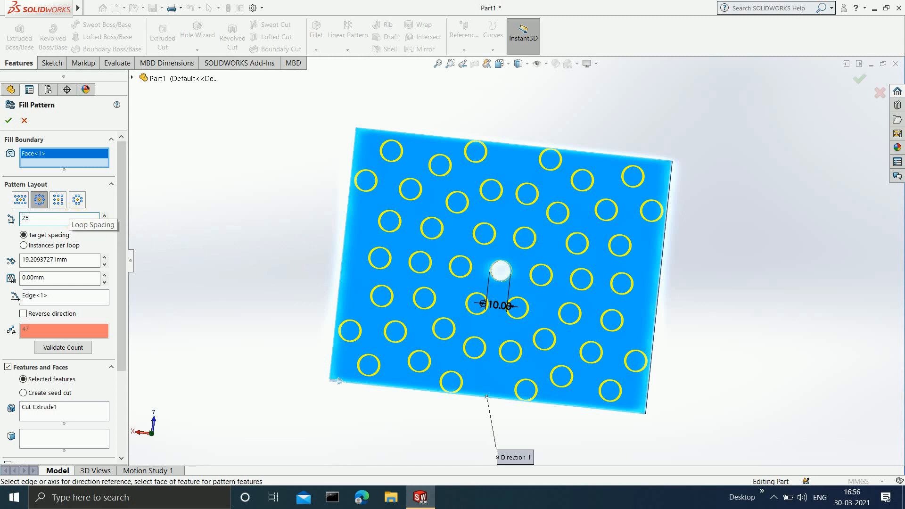
{"action": "key", "text": "Return"}
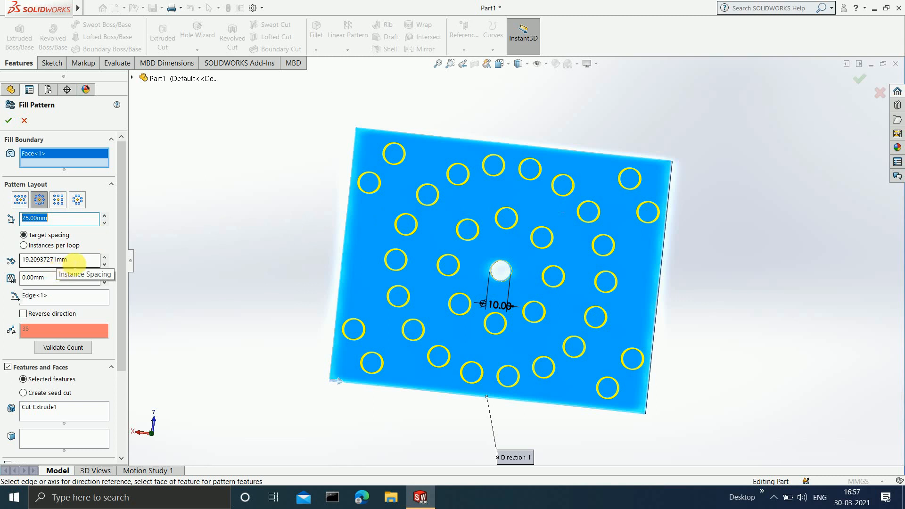
{"action": "left_click", "coordinate": [74, 263]}
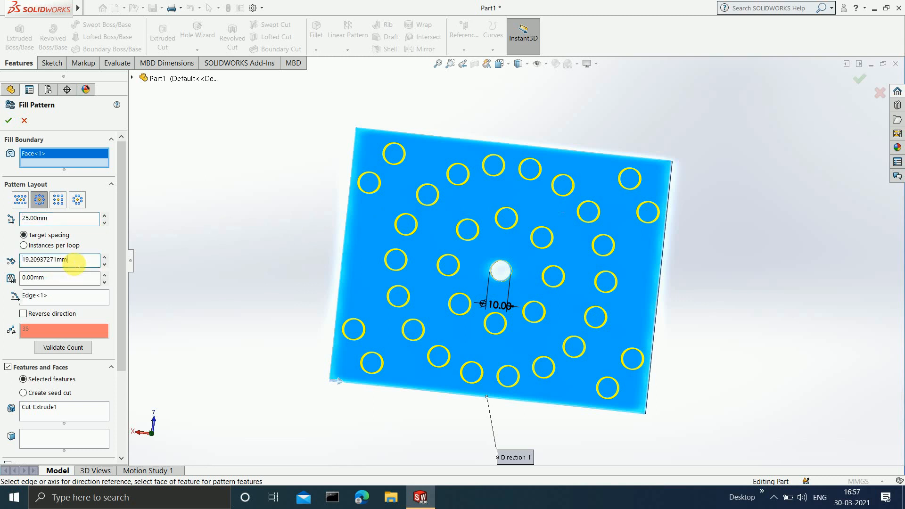
{"action": "double_click", "coordinate": [74, 262]}
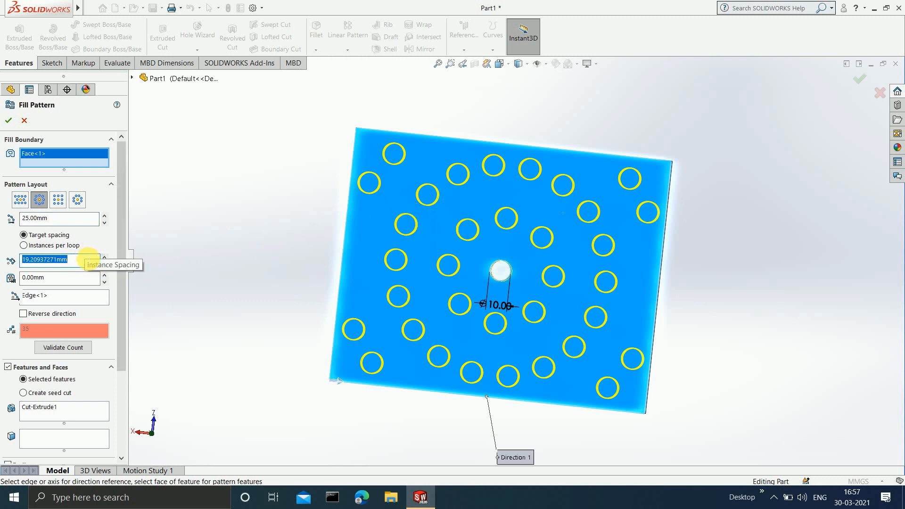
{"action": "type", "text": "24"}
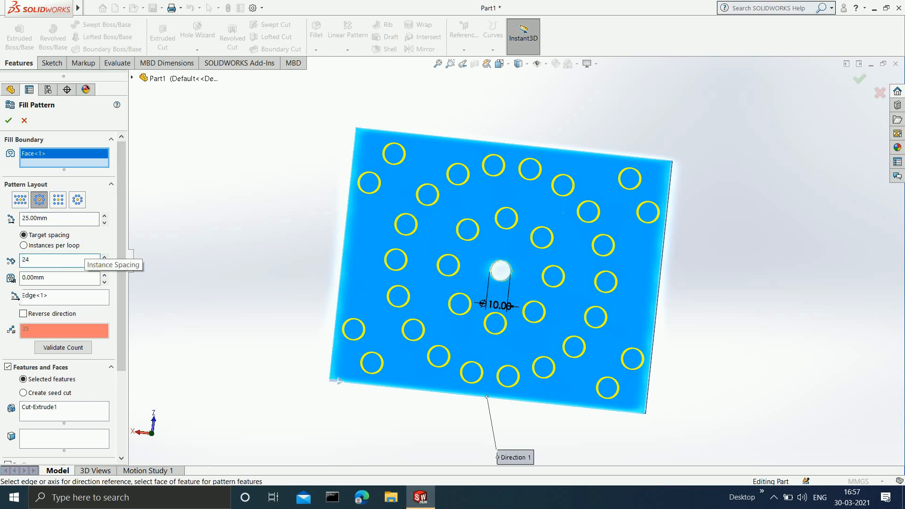
{"action": "key", "text": "Return"}
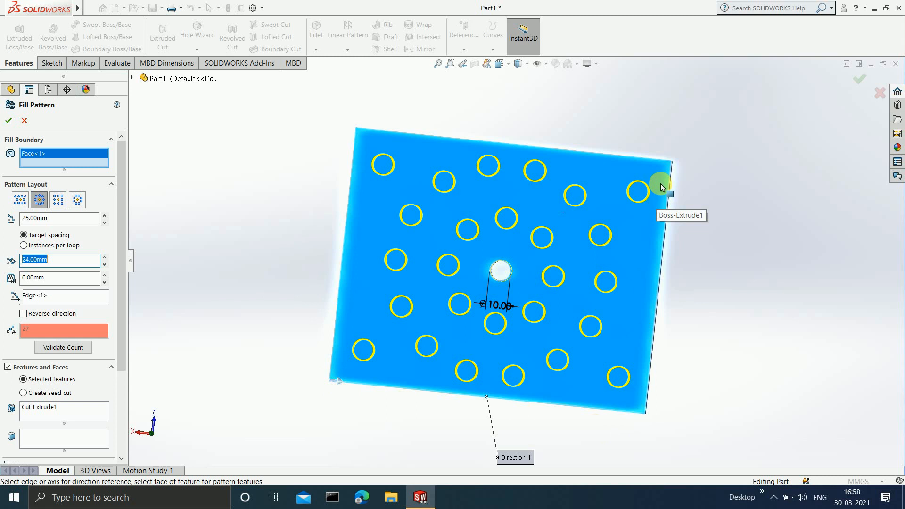
Try a 10 mm margin for the circular hole pattern and reset it to 0 mm.
{"action": "left_click", "coordinate": [50, 281]}
{"action": "type", "text": "1"}
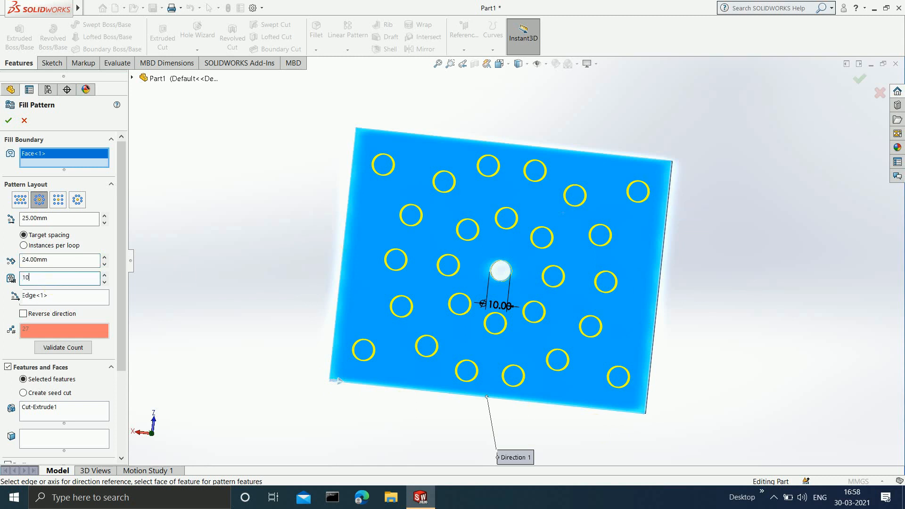
{"action": "type", "text": "0"}
{"action": "key", "text": "Return"}
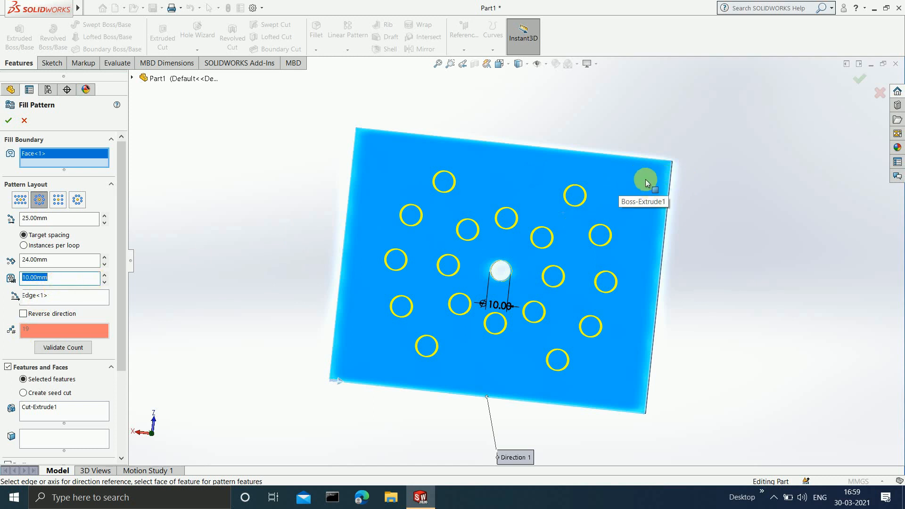
{"action": "type", "text": "0"}
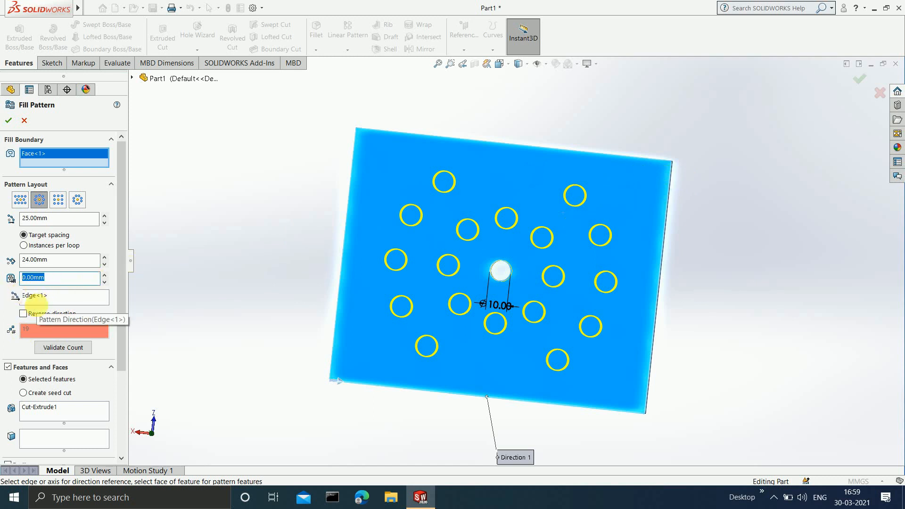
{"action": "key", "text": "Return"}
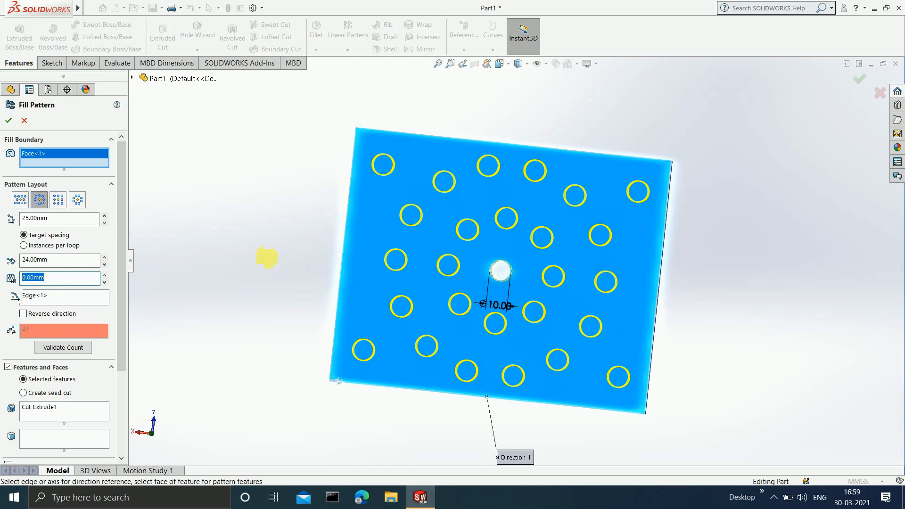
Compare margins of 10 mm and 20 mm around the hole pattern, and restore the margin to 0 mm.
{"action": "type", "text": "10"}
{"action": "key", "text": "Return"}
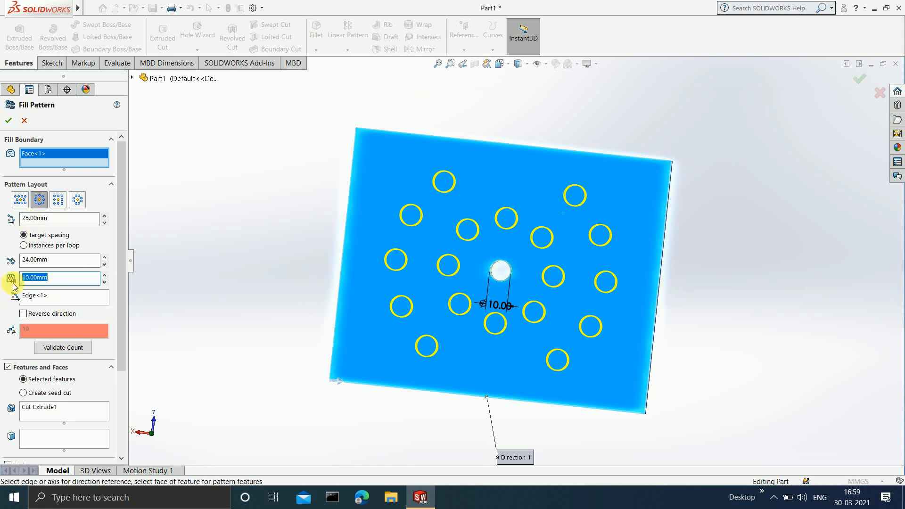
{"action": "left_click", "coordinate": [57, 280]}
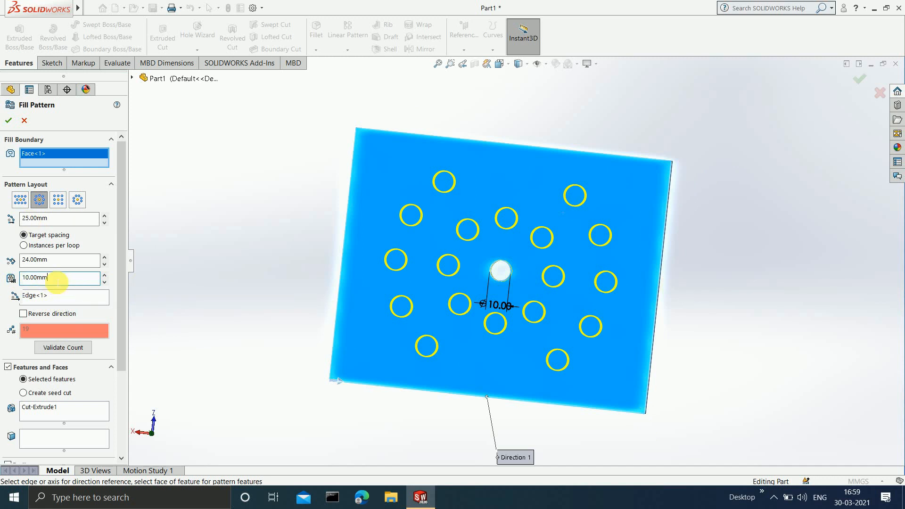
{"action": "double_click", "coordinate": [54, 282]}
{"action": "type", "text": "20"}
{"action": "key", "text": "Return"}
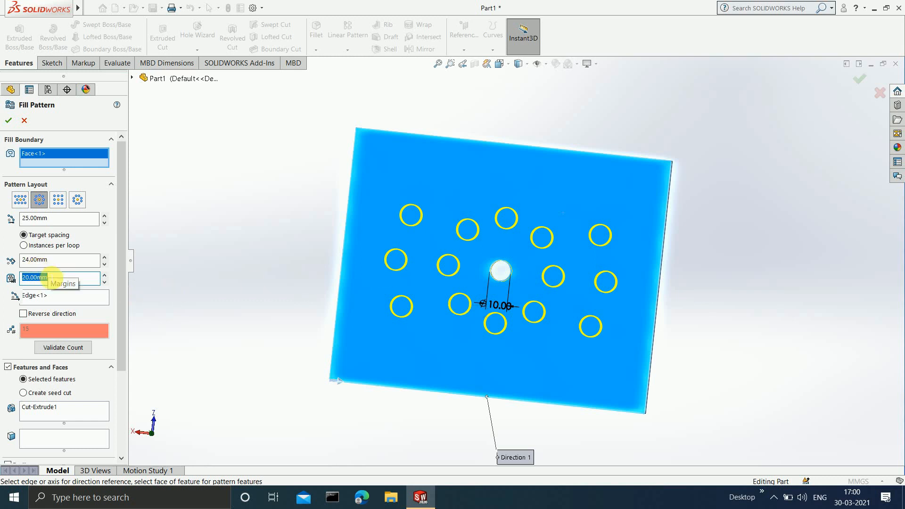
{"action": "type", "text": "0"}
{"action": "key", "text": "Return"}
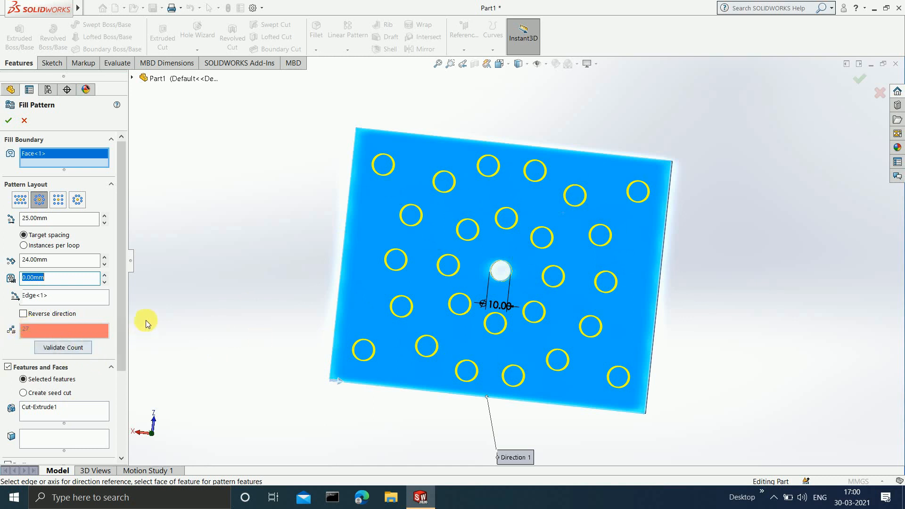
Try skipping one hole near the plate's upper edge and one beside the centre hole, and clear the skipped instances.
{"action": "left_click_drag", "start_coordinate": [121, 293], "coordinate": [121, 355]}
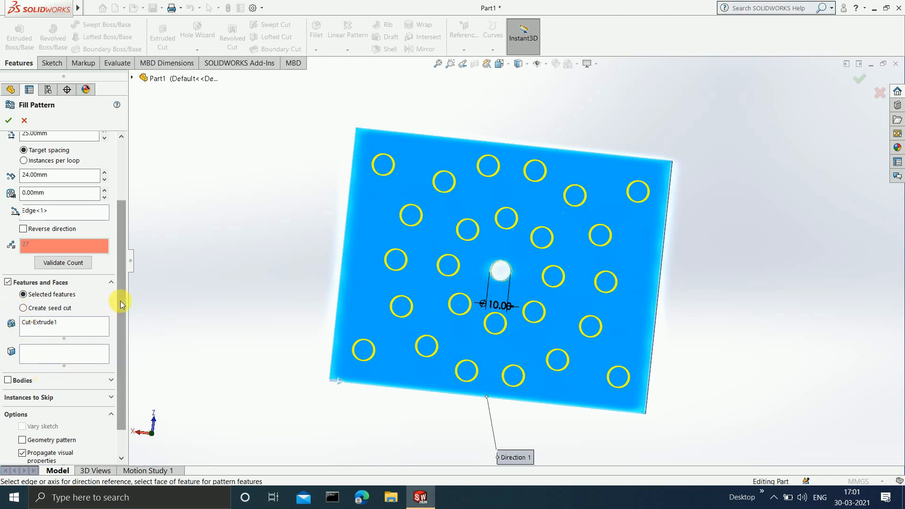
{"action": "left_click_drag", "start_coordinate": [121, 301], "coordinate": [117, 326]}
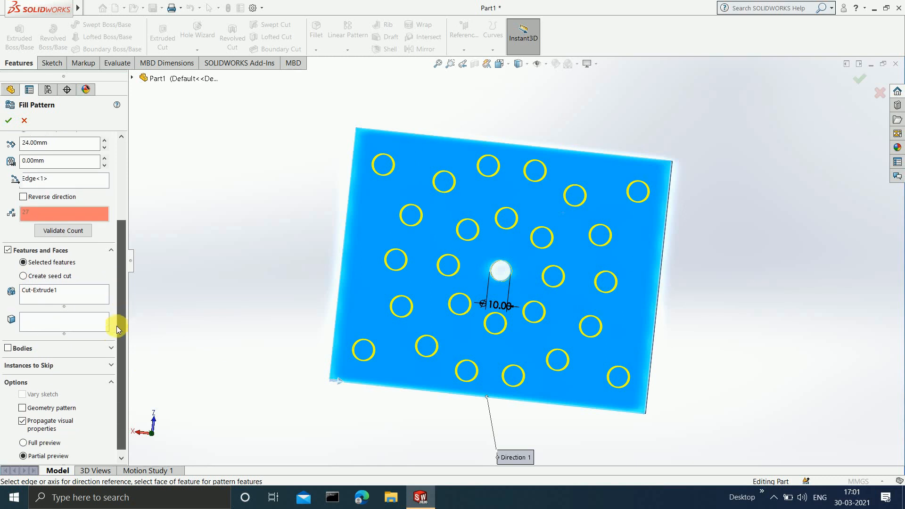
{"action": "left_click", "coordinate": [107, 365]}
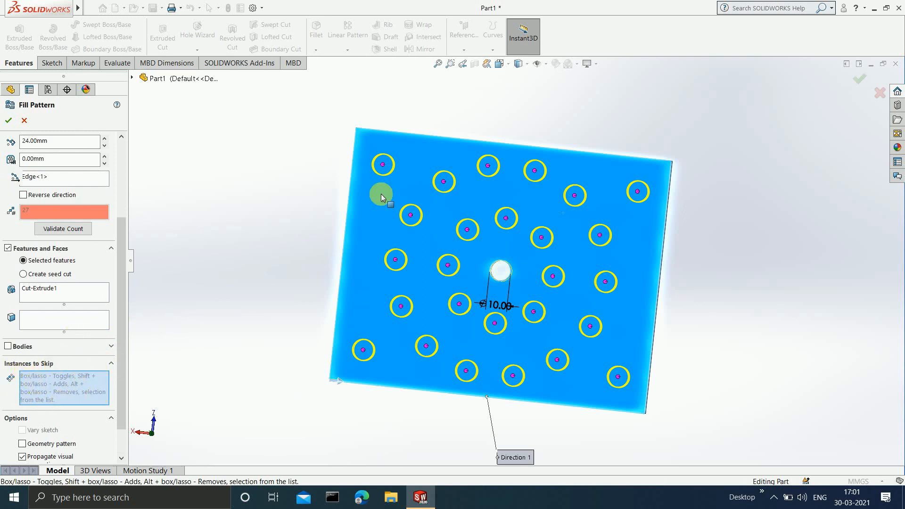
{"action": "left_click", "coordinate": [444, 182]}
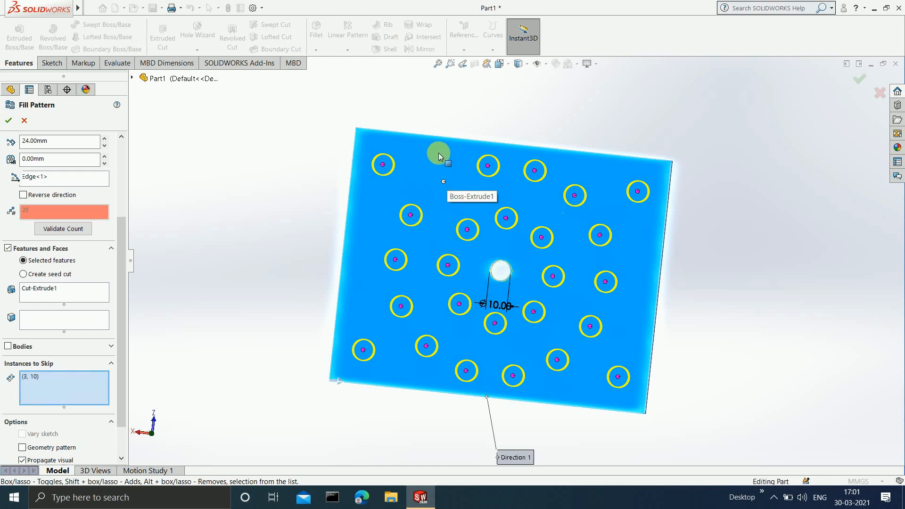
{"action": "left_click", "coordinate": [534, 313]}
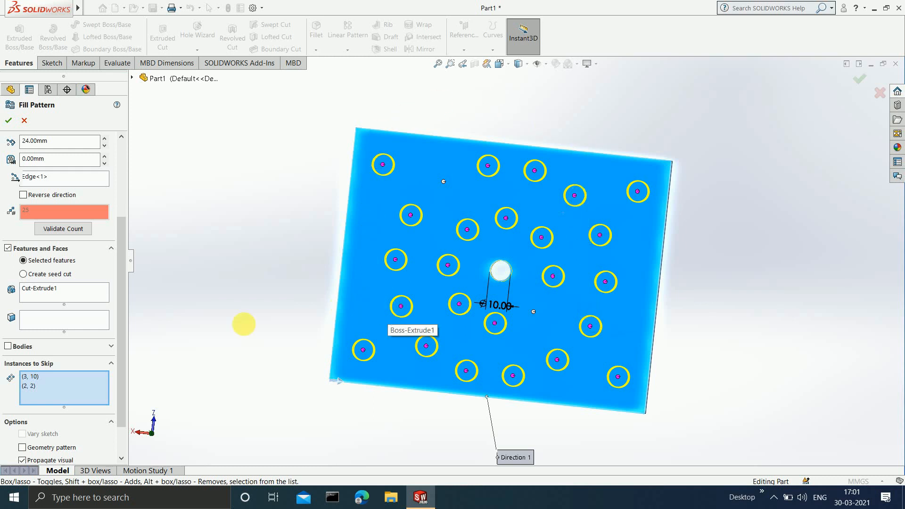
{"action": "right_click", "coordinate": [51, 391]}
{"action": "left_click", "coordinate": [73, 395]}
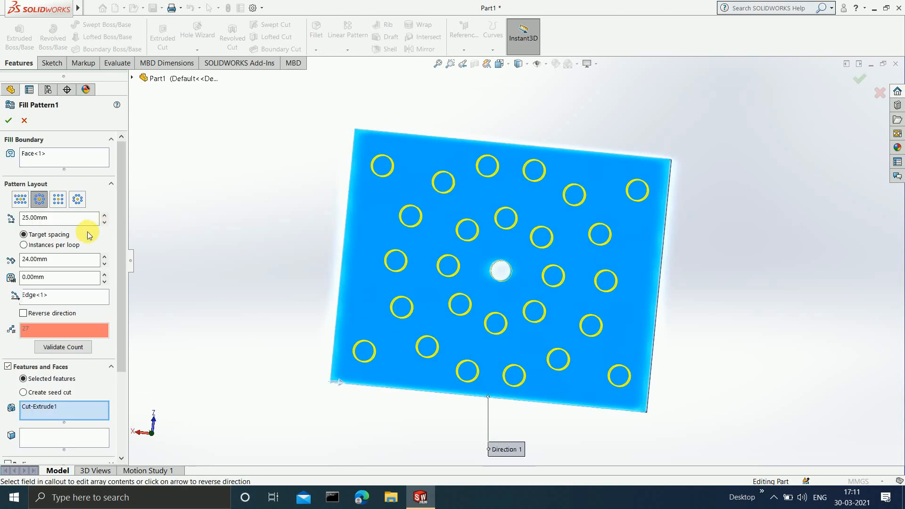
Define the circular hole pattern by instances per loop and set 10 instances.
{"action": "left_click", "coordinate": [24, 245]}
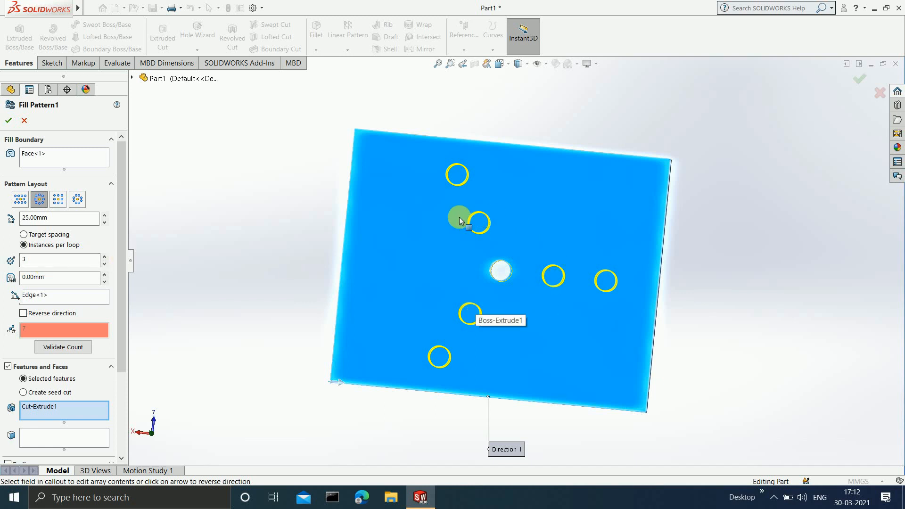
{"action": "double_click", "coordinate": [44, 260]}
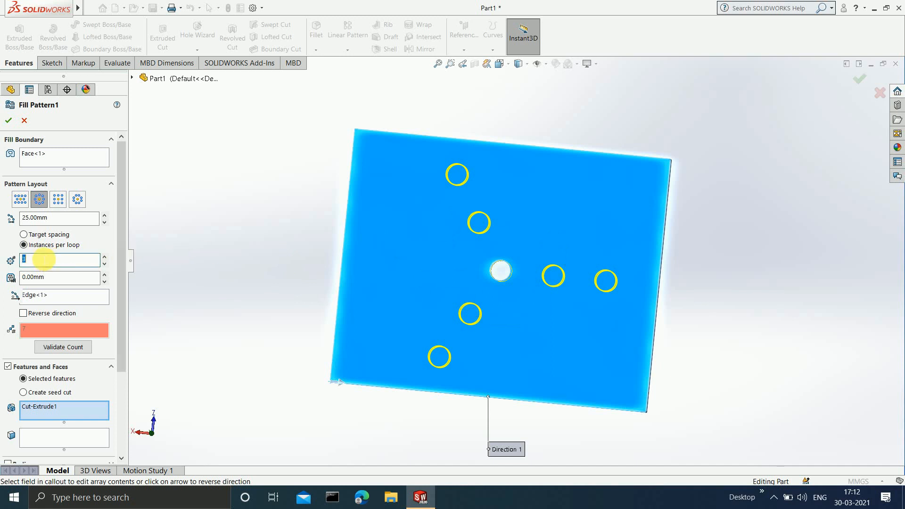
{"action": "type", "text": "10"}
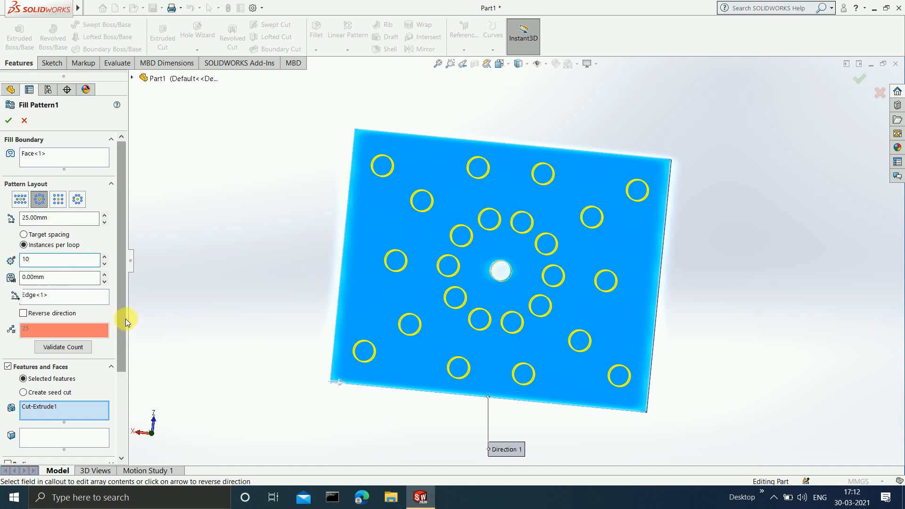
{"action": "scroll", "coordinate": [123, 320], "scroll_direction": "down", "scroll_amount": 2}
{"action": "scroll", "coordinate": [132, 372], "scroll_direction": "down", "scroll_amount": 5}
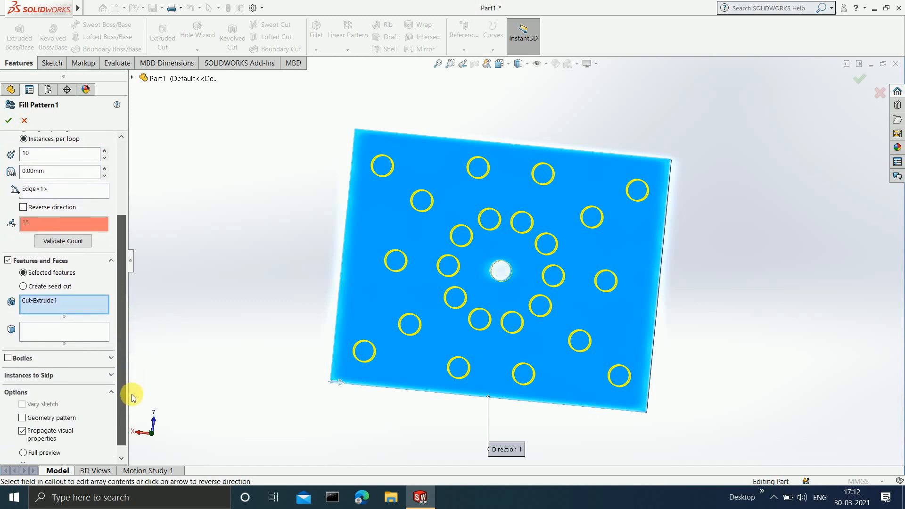
Change the hole pattern to the perforation layout with an instance spacing of 24 mm.
{"action": "scroll", "coordinate": [133, 363], "scroll_direction": "up", "scroll_amount": 5}
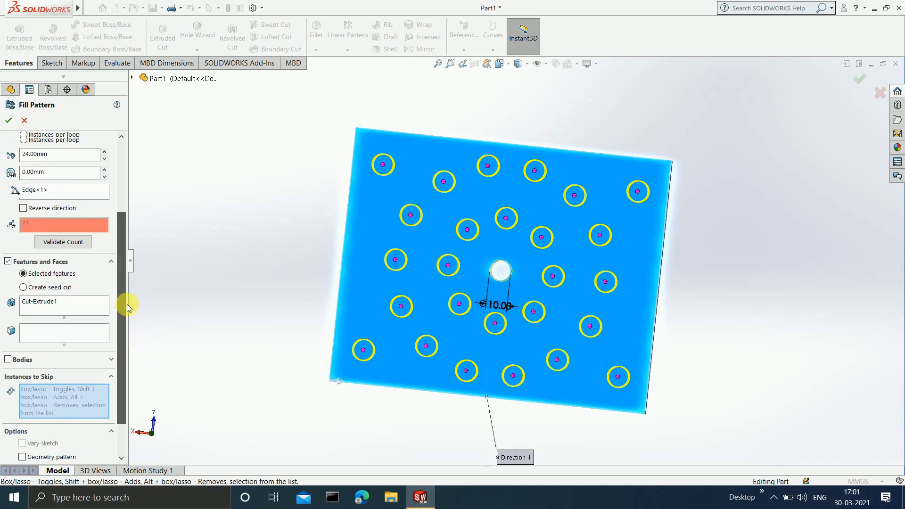
{"action": "scroll", "coordinate": [126, 283], "scroll_direction": "up", "scroll_amount": 3}
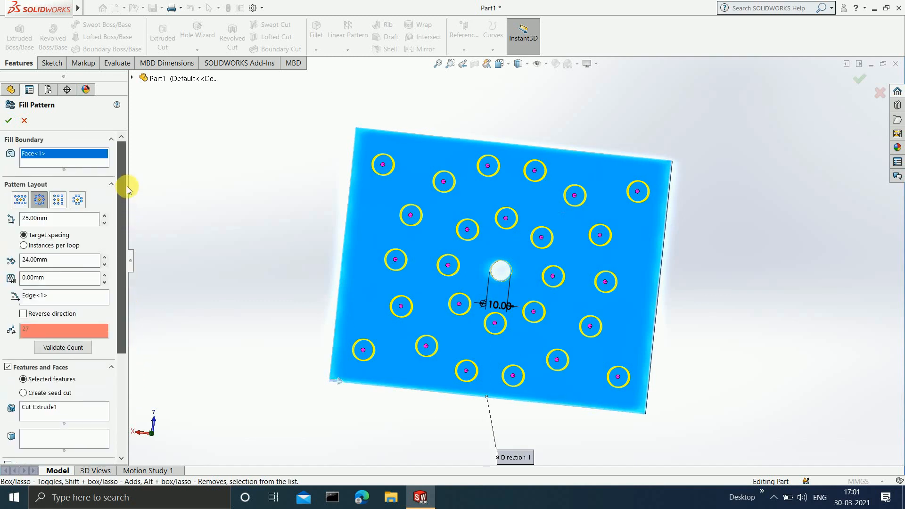
{"action": "left_click", "coordinate": [19, 201]}
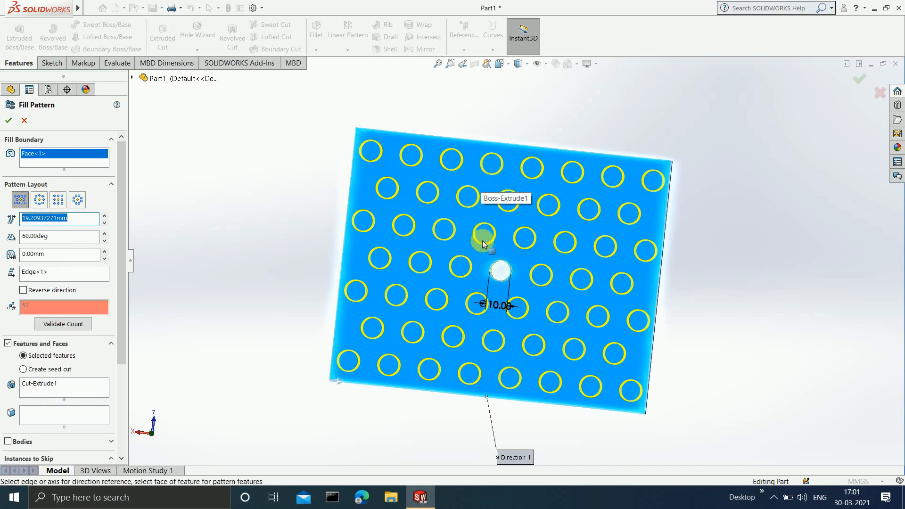
{"action": "mouse_move", "coordinate": [636, 329]}
{"action": "middle_mouse_down"}
{"action": "mouse_move", "coordinate": [642, 297]}
{"action": "mouse_move", "coordinate": [637, 325]}
{"action": "middle_mouse_up"}
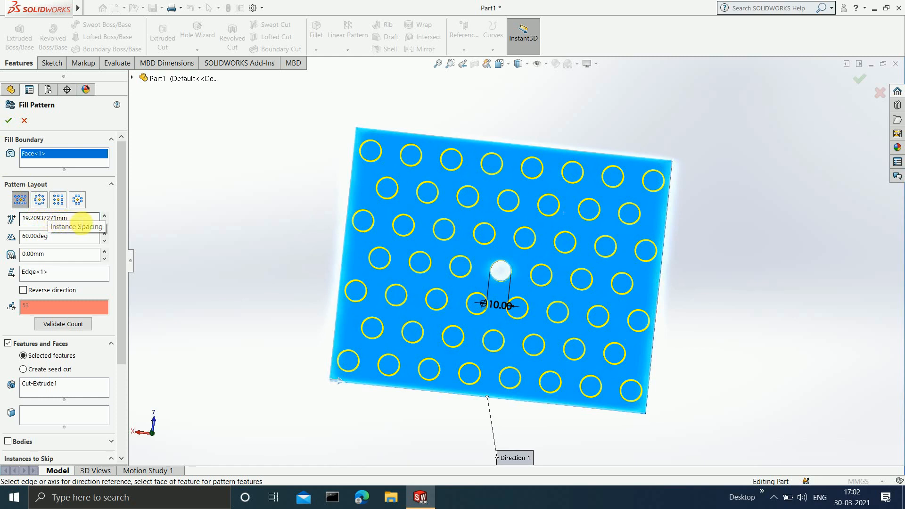
{"action": "double_click", "coordinate": [75, 220]}
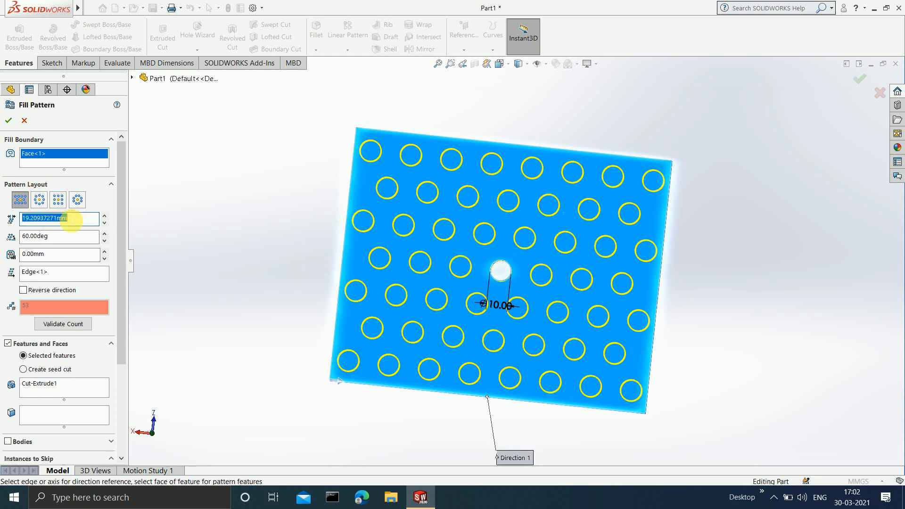
{"action": "type", "text": "2"}
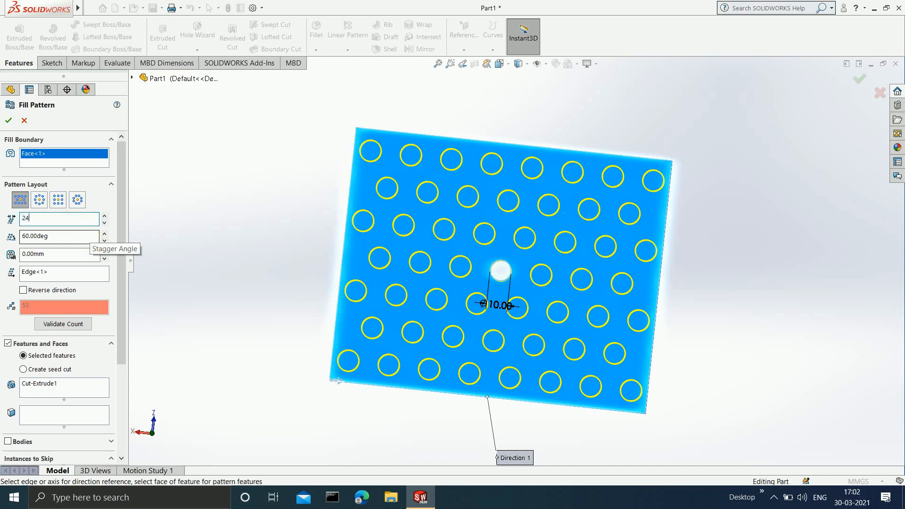
{"action": "type", "text": "4"}
{"action": "key", "text": "Return"}
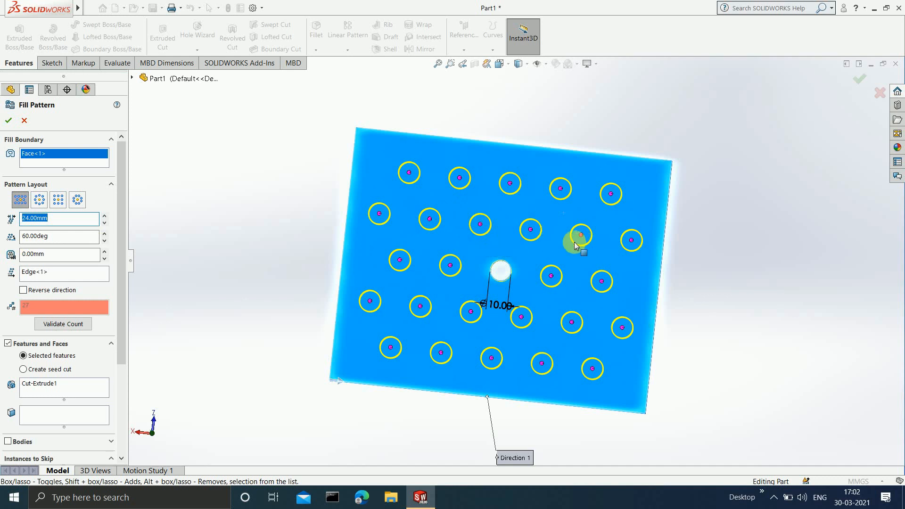
Set the perforation layout's stagger angle to 30 degrees.
{"action": "left_click", "coordinate": [56, 242]}
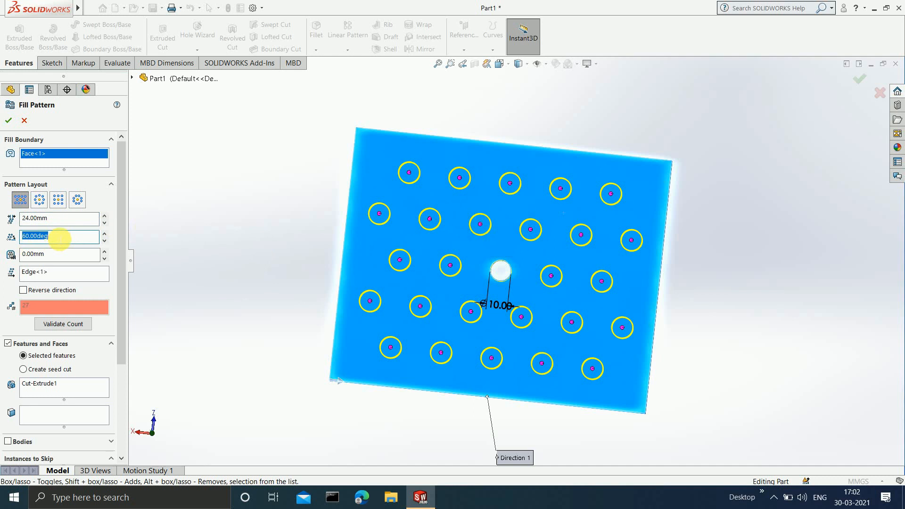
{"action": "type", "text": "30"}
{"action": "key", "text": "Return"}
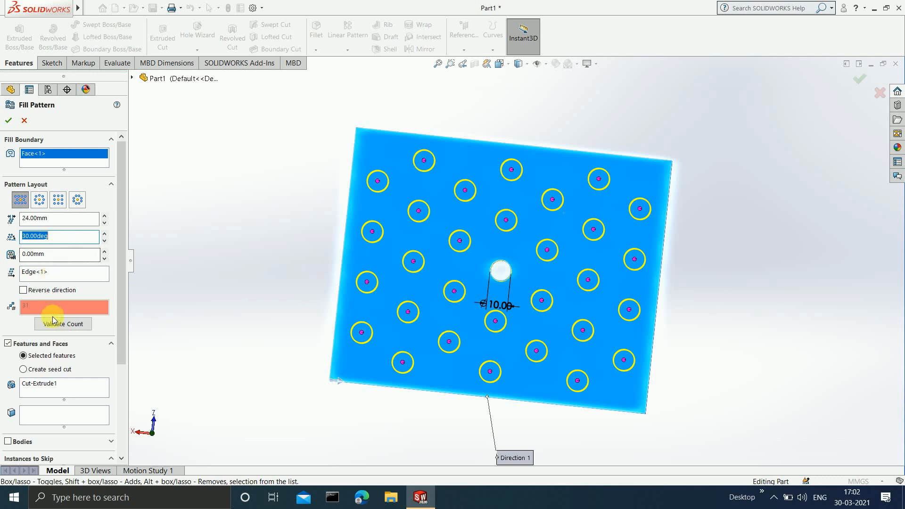
{"action": "left_click_drag", "start_coordinate": [118, 322], "coordinate": [118, 359]}
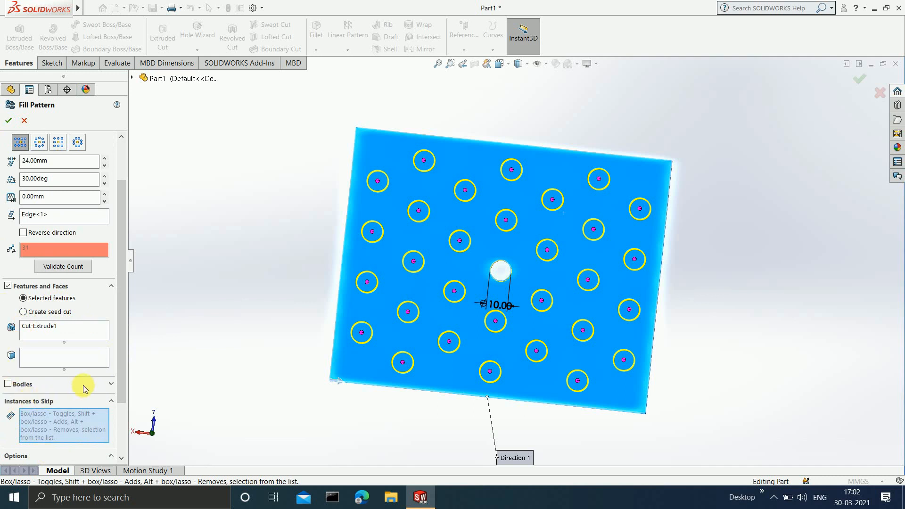
{"action": "left_click_drag", "start_coordinate": [124, 347], "coordinate": [125, 239]}
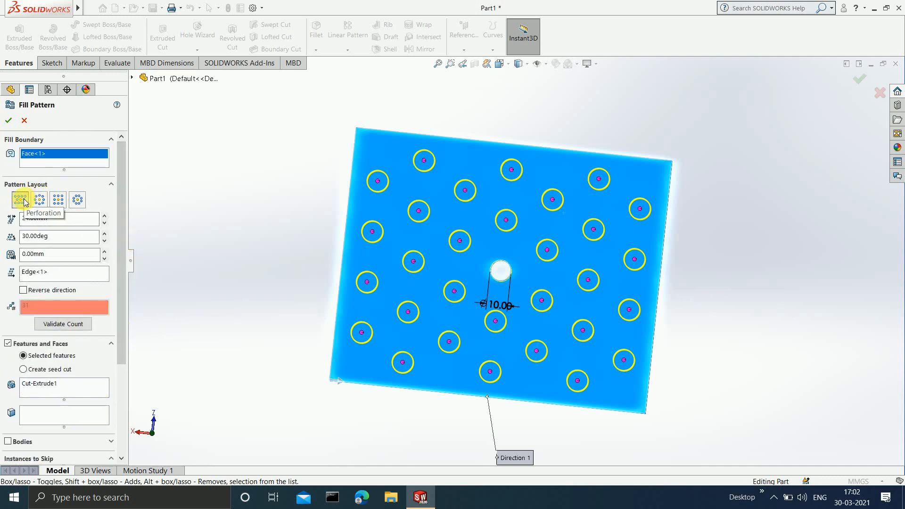
Change the hole pattern to the square layout with a loop spacing of 20 mm.
{"action": "left_click", "coordinate": [56, 200]}
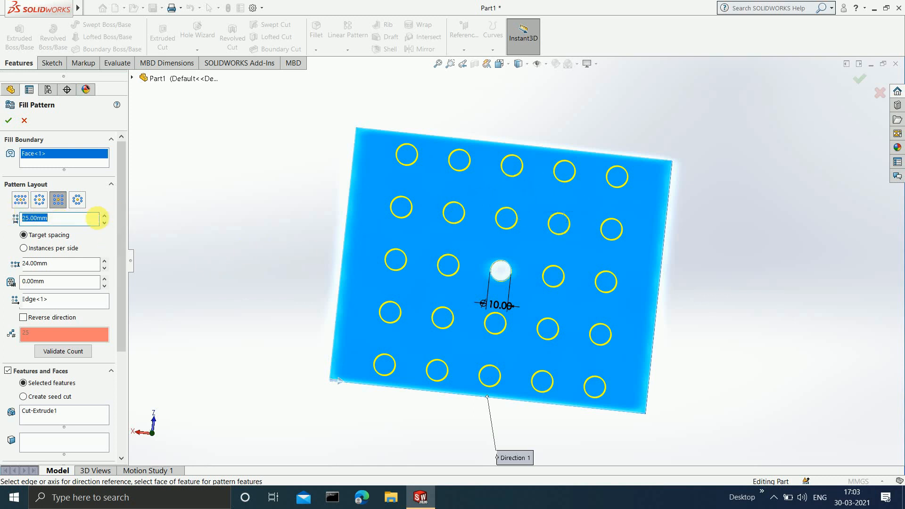
{"action": "type", "text": "20"}
{"action": "key", "text": "Return"}
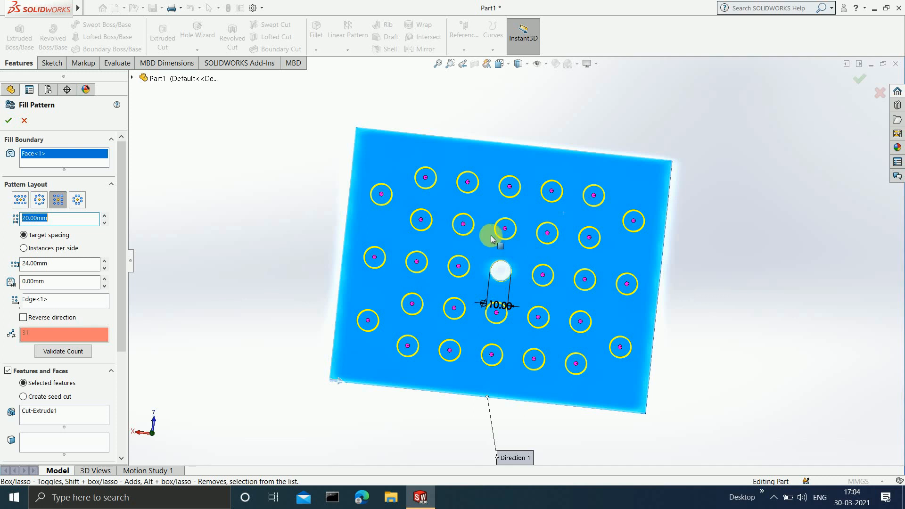
Try a 20 mm instance spacing for the square hole pattern and restore it to 24 mm.
{"action": "left_click", "coordinate": [55, 268]}
{"action": "double_click", "coordinate": [55, 268]}
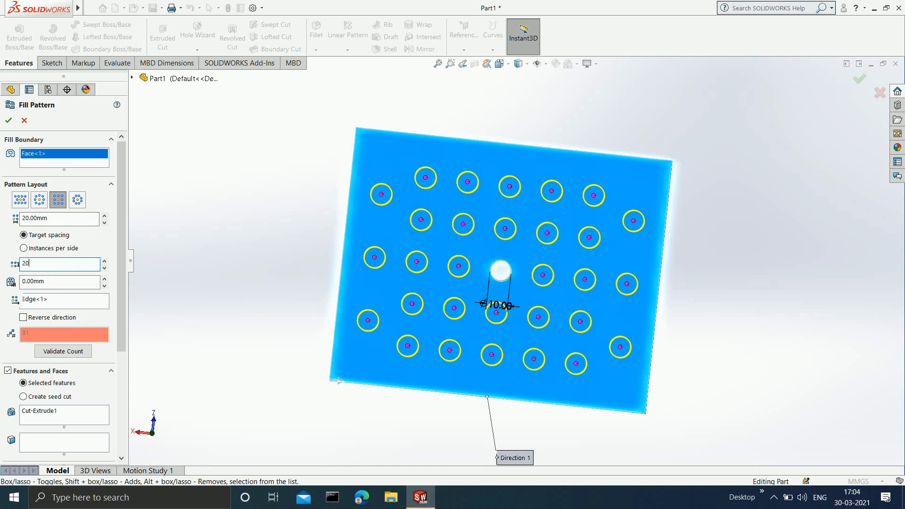
{"action": "key", "text": "Return"}
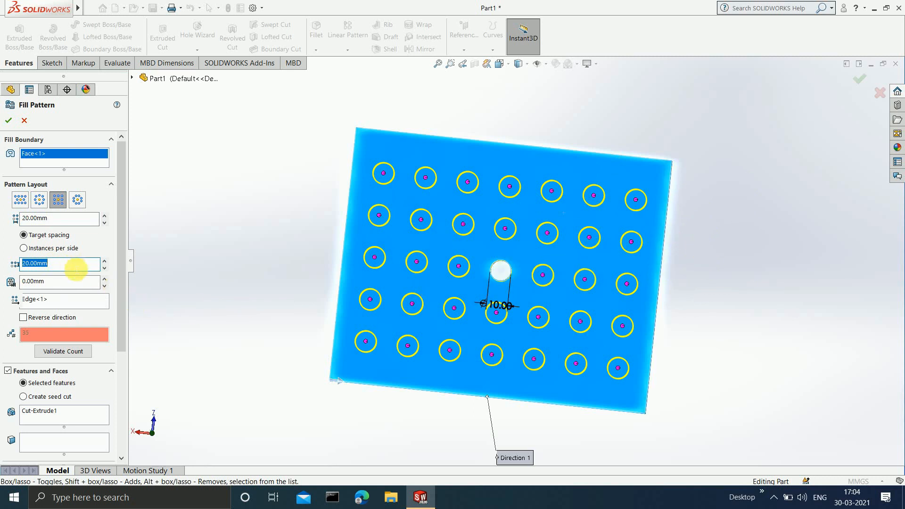
{"action": "type", "text": "24"}
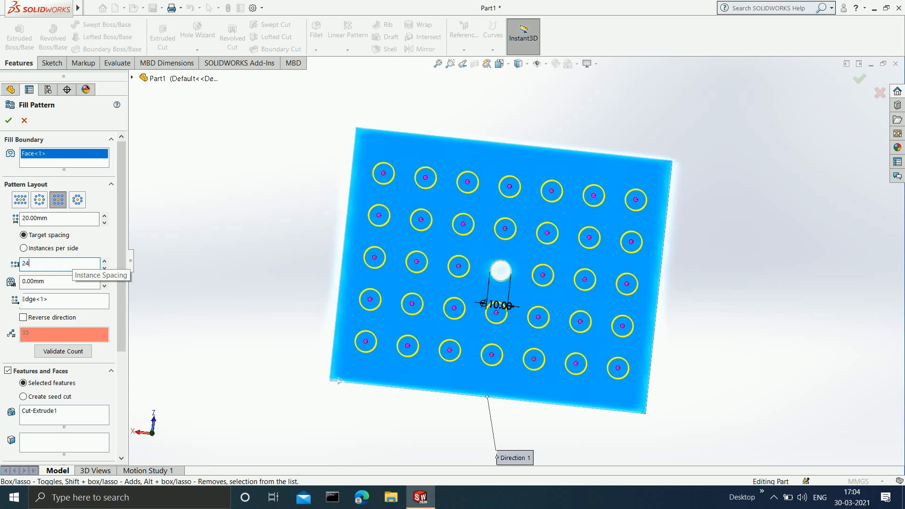
{"action": "key", "text": "Return"}
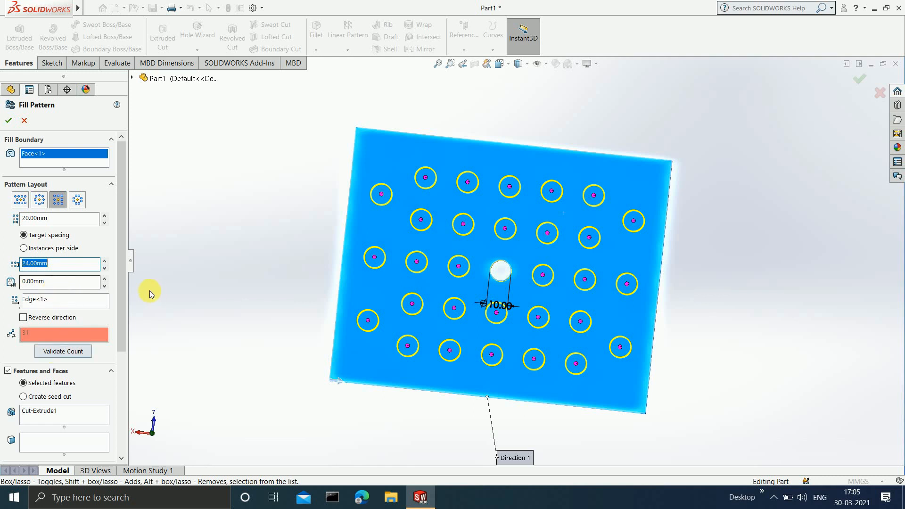
Define the square hole pattern by instances per side and set 5 instances.
{"action": "scroll", "coordinate": [126, 307], "scroll_direction": "down", "scroll_amount": 5}
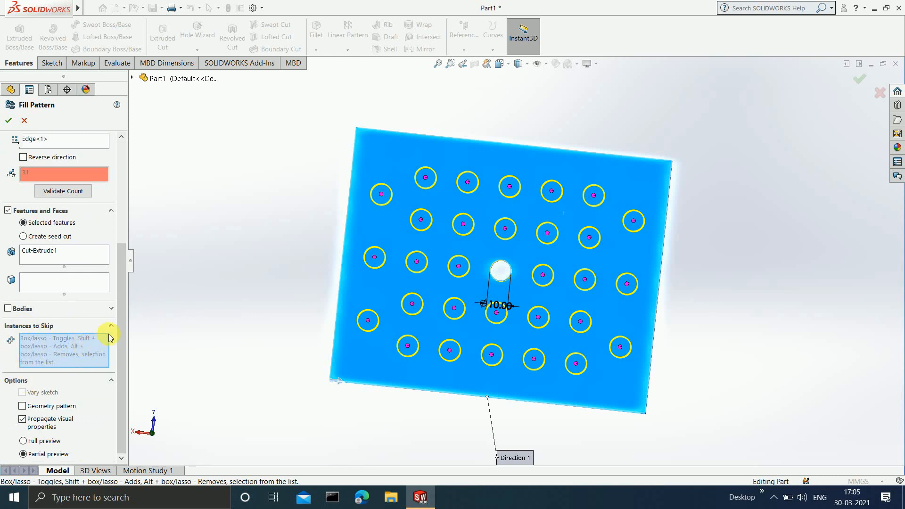
{"action": "left_click_drag", "start_coordinate": [119, 309], "coordinate": [123, 215]}
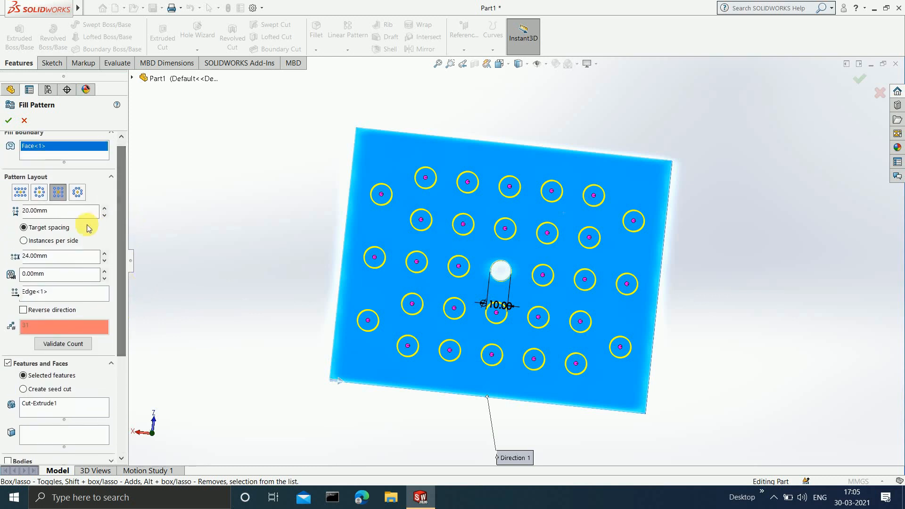
{"action": "left_click", "coordinate": [24, 241]}
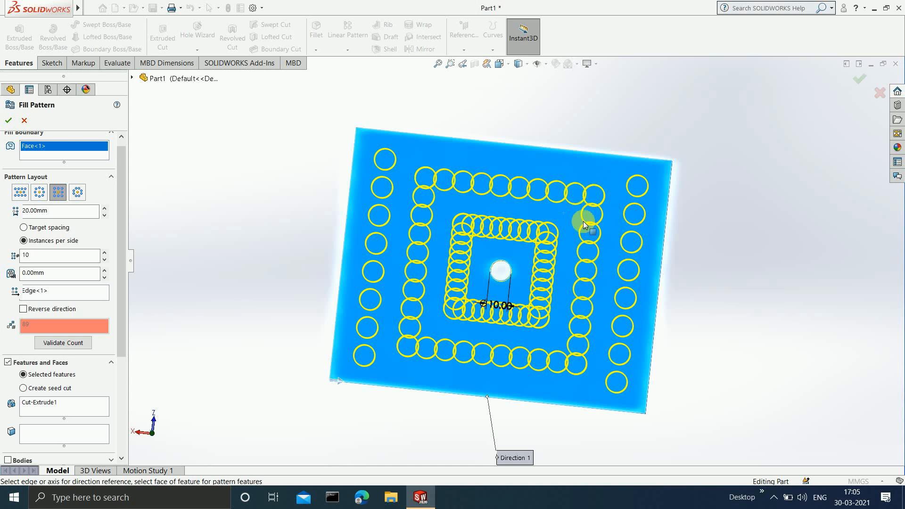
{"action": "double_click", "coordinate": [47, 255]}
{"action": "type", "text": "5"}
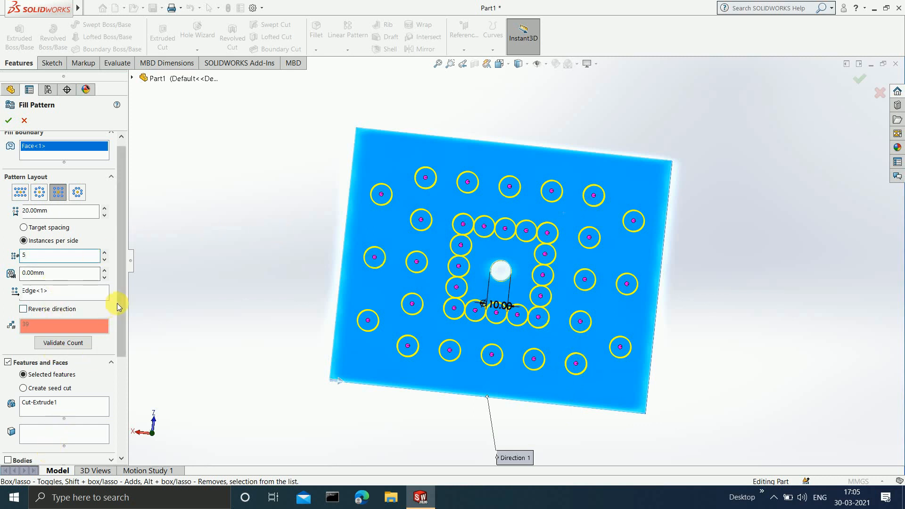
{"action": "mouse_move", "coordinate": [121, 301]}
{"action": "left_mouse_down"}
{"action": "mouse_move", "coordinate": [120, 341]}
{"action": "mouse_move", "coordinate": [128, 300]}
{"action": "left_mouse_up"}
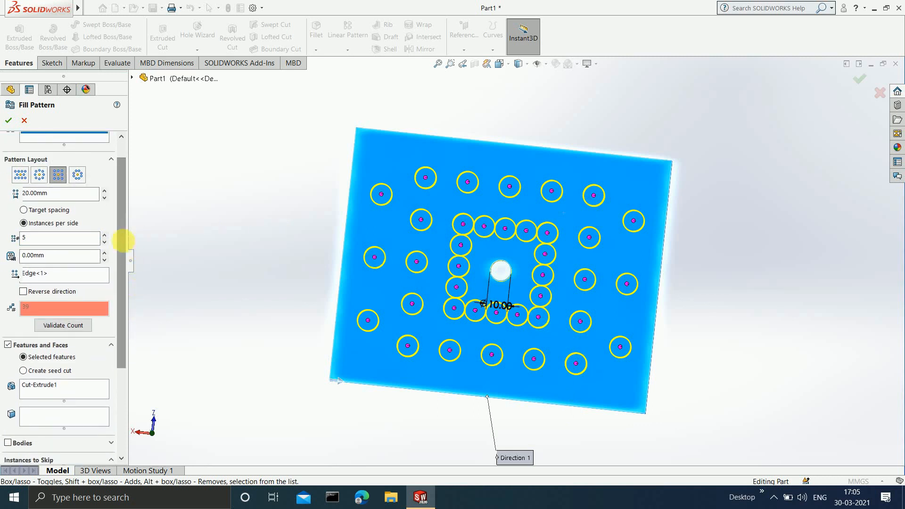
{"action": "scroll", "coordinate": [122, 197], "scroll_direction": "up", "scroll_amount": 2}
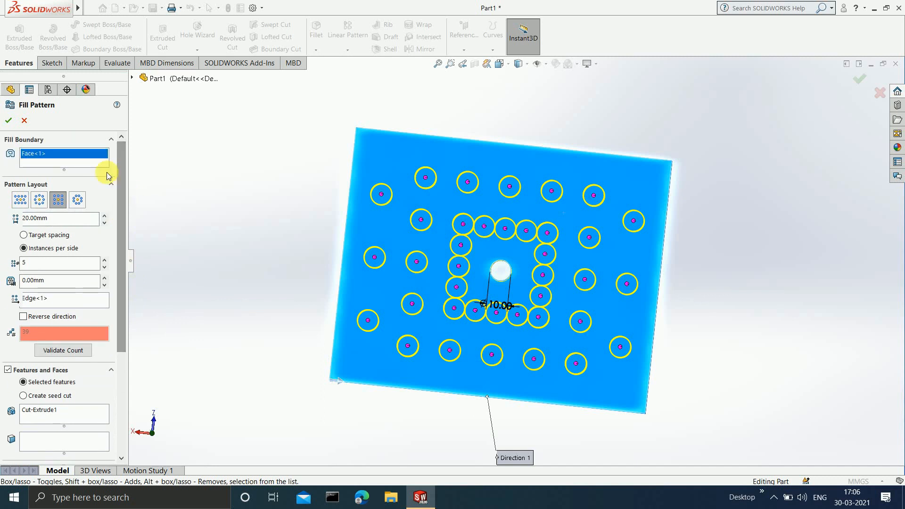
Change the hole pattern to the polygon layout and set the polygon to 5 sides.
{"action": "left_click", "coordinate": [76, 201]}
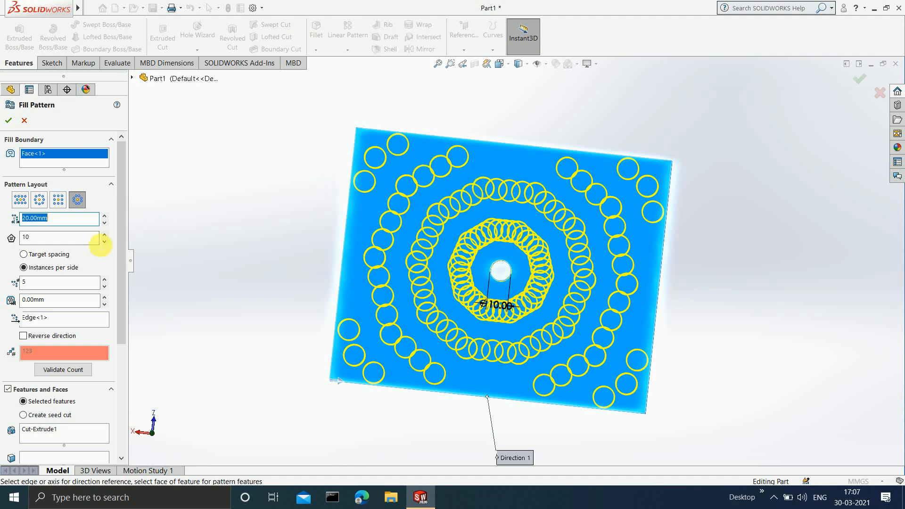
{"action": "left_click", "coordinate": [41, 237]}
{"action": "type", "text": "5"}
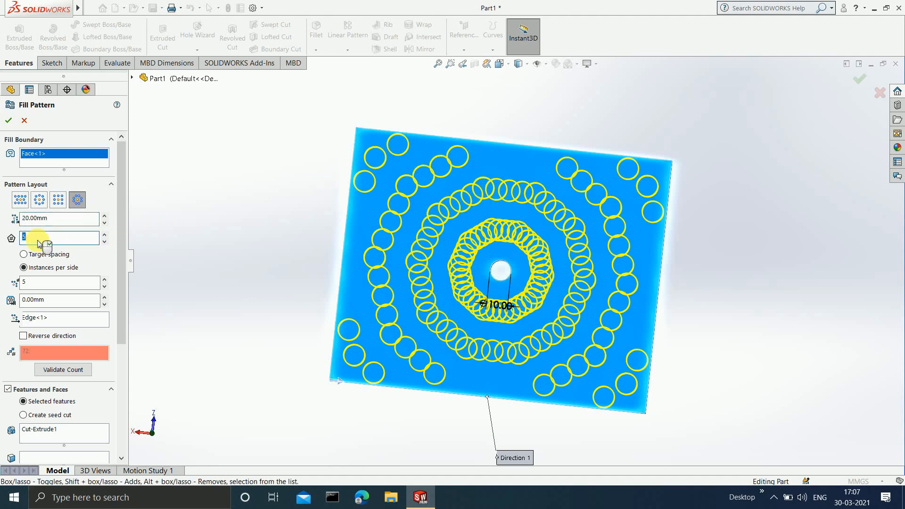
Apply 5 sides to the polygon hole pattern and set 3 instances per side.
{"action": "key", "text": "Return"}
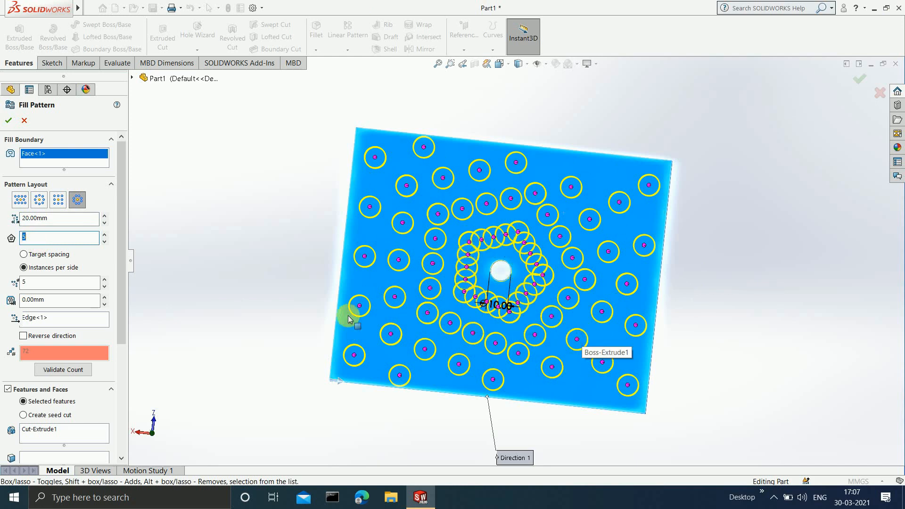
{"action": "left_click", "coordinate": [29, 283]}
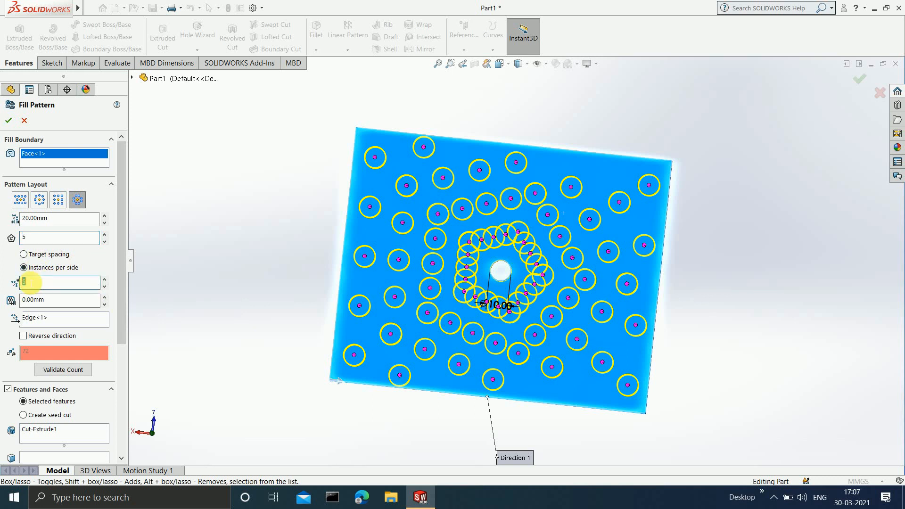
{"action": "left_click", "coordinate": [27, 283]}
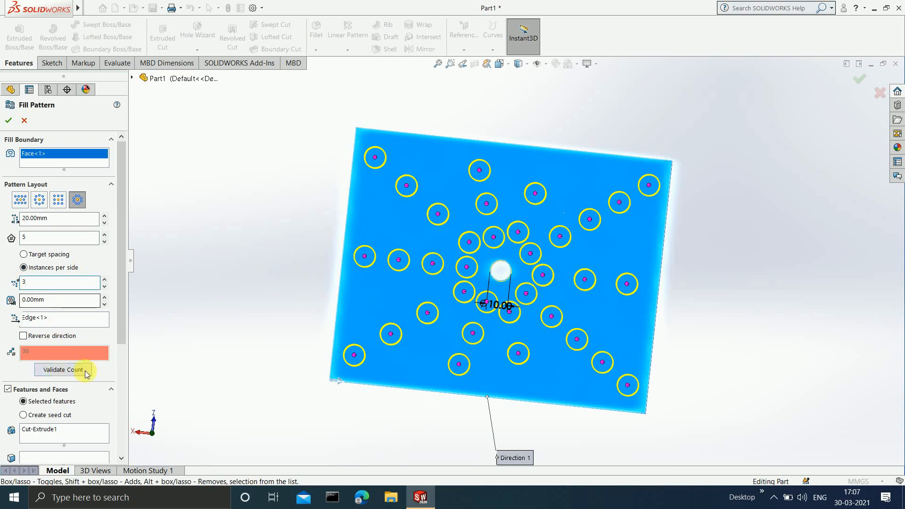
{"action": "scroll", "coordinate": [119, 341], "scroll_direction": "down", "scroll_amount": 3}
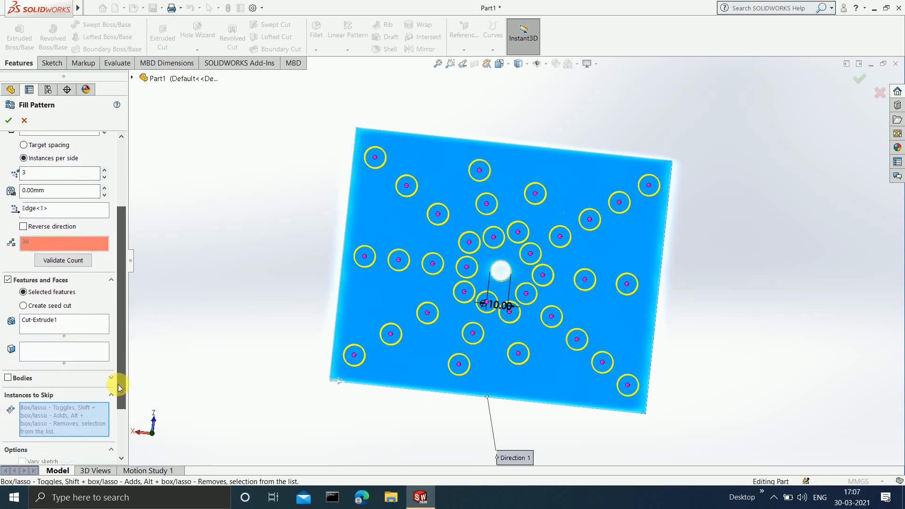
{"action": "left_click_drag", "start_coordinate": [119, 313], "coordinate": [121, 212]}
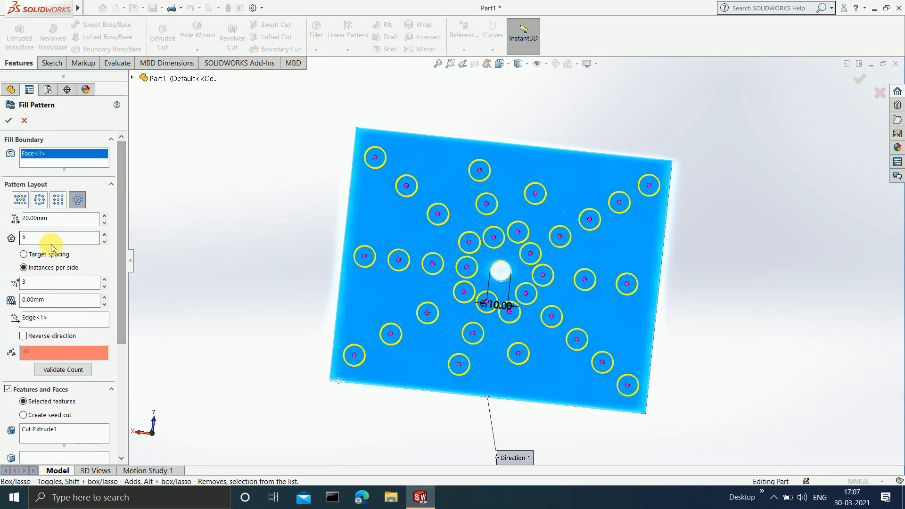
Define the polygon hole pattern by target spacing at 24 mm and accept the fill pattern.
{"action": "left_click", "coordinate": [33, 256]}
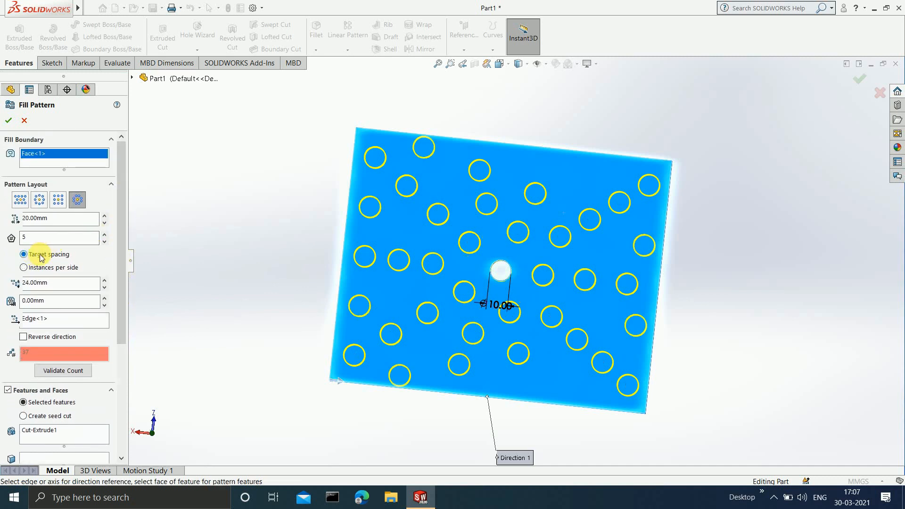
{"action": "left_click", "coordinate": [42, 285]}
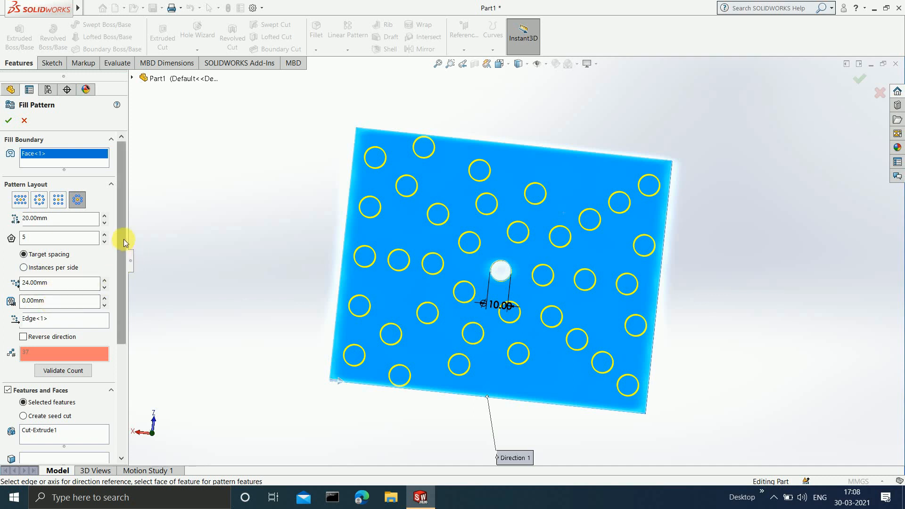
{"action": "left_click", "coordinate": [9, 123]}
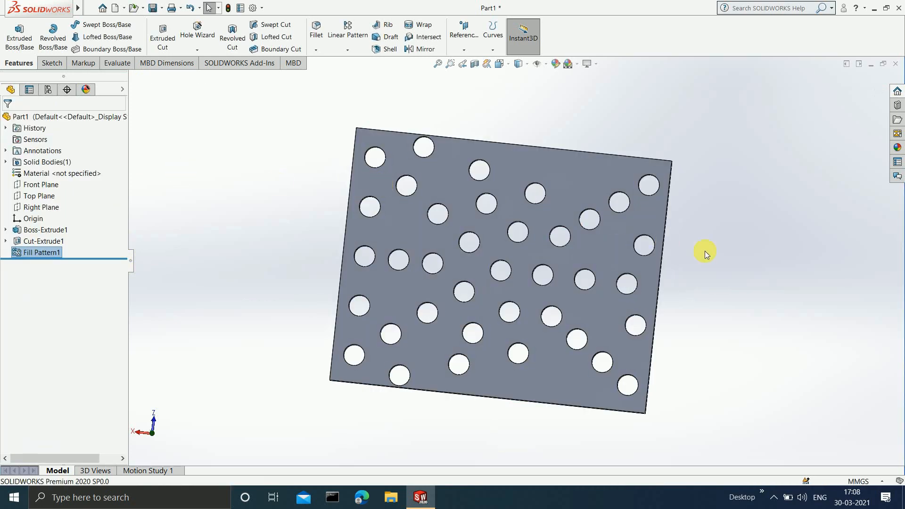
{"action": "middle_click_drag", "start_coordinate": [770, 265], "coordinate": [768, 171]}
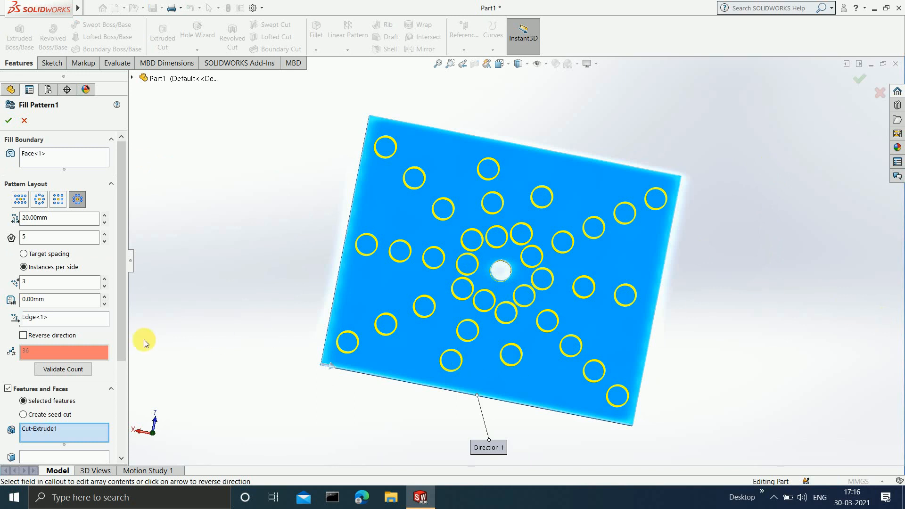
Try circle, square, diamond and polygon seed cuts in the fill pattern and switch back to patterning the selected hole feature.
{"action": "left_click_drag", "start_coordinate": [123, 339], "coordinate": [115, 394]}
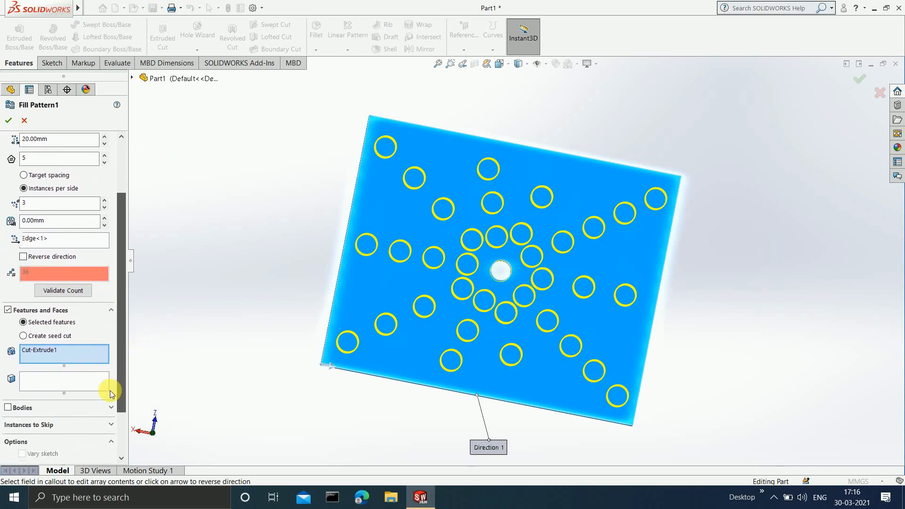
{"action": "left_click", "coordinate": [26, 336]}
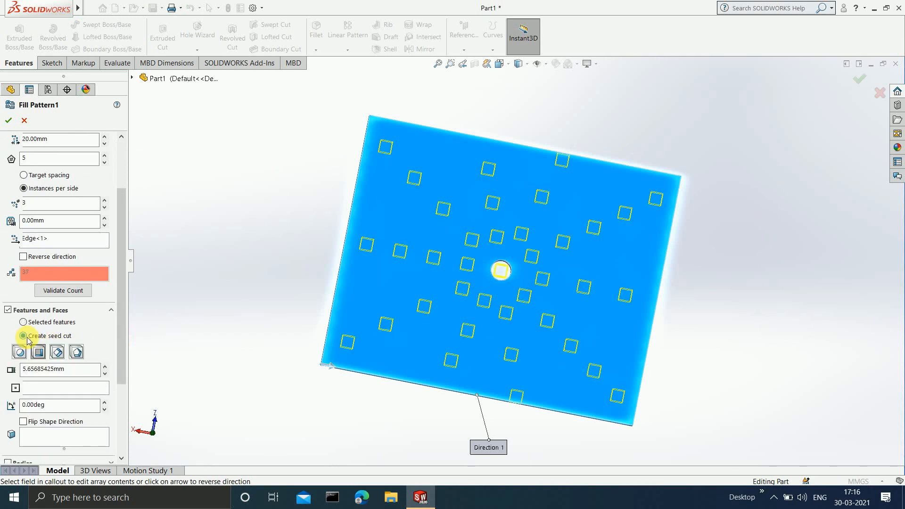
{"action": "left_click_drag", "start_coordinate": [125, 315], "coordinate": [122, 334]}
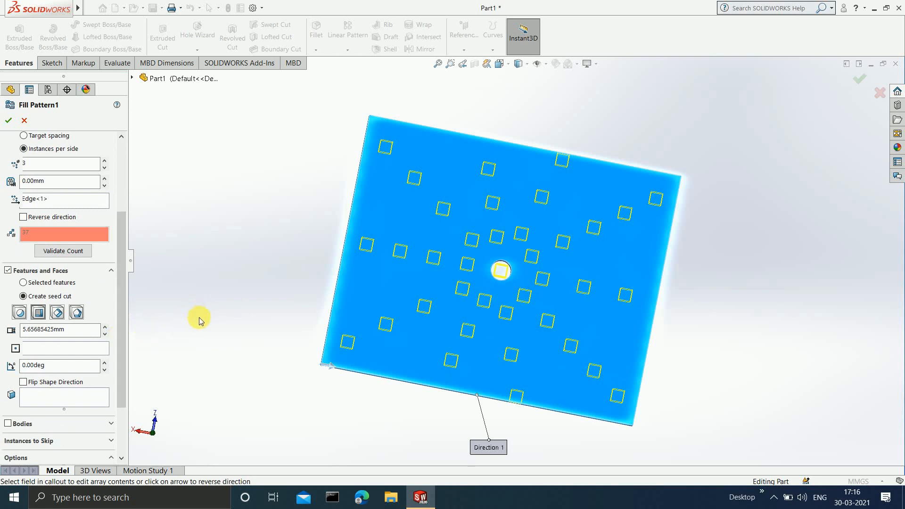
{"action": "left_click", "coordinate": [19, 313]}
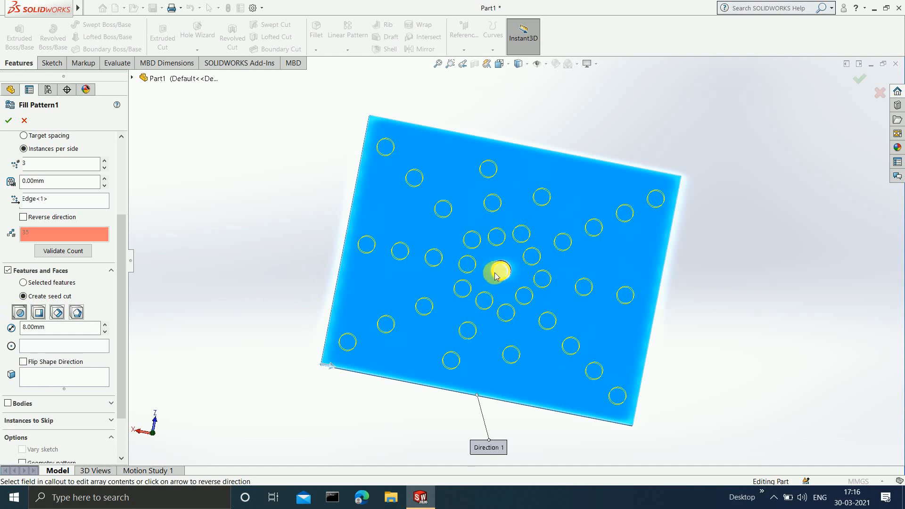
{"action": "left_click", "coordinate": [41, 313]}
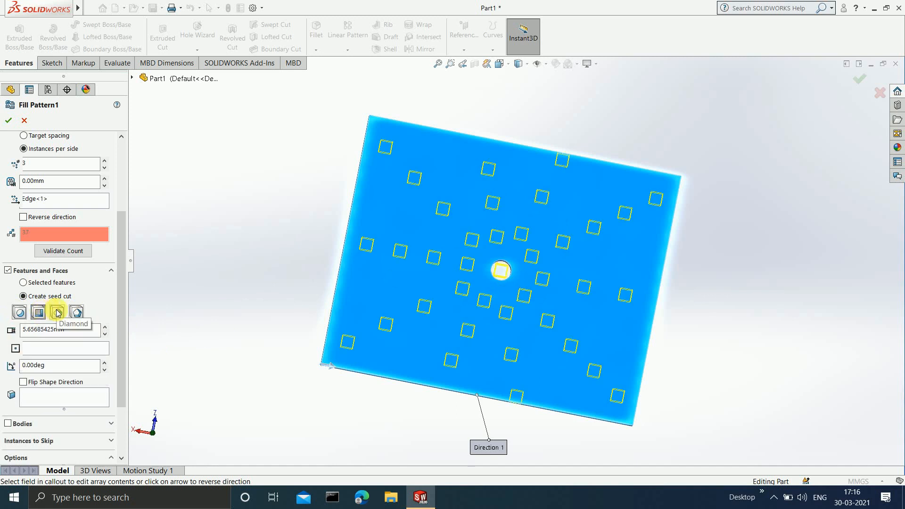
{"action": "left_click", "coordinate": [57, 313]}
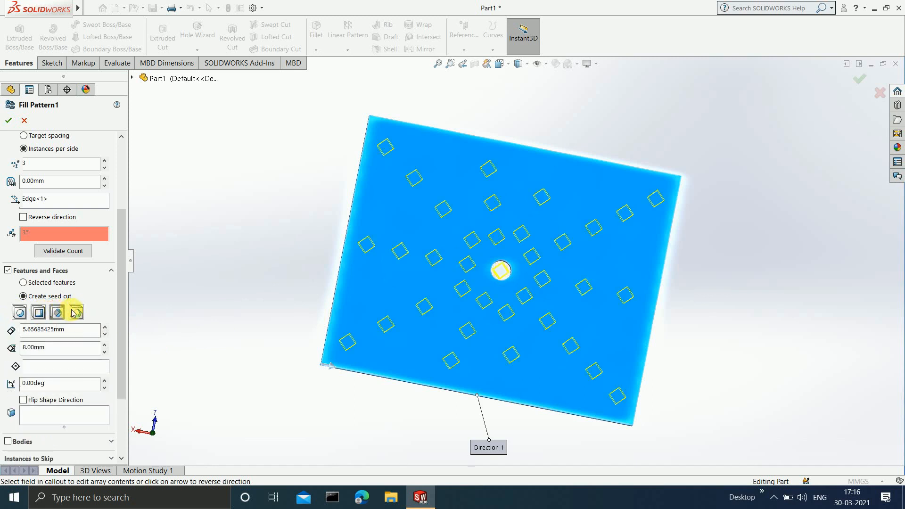
{"action": "left_click", "coordinate": [76, 312]}
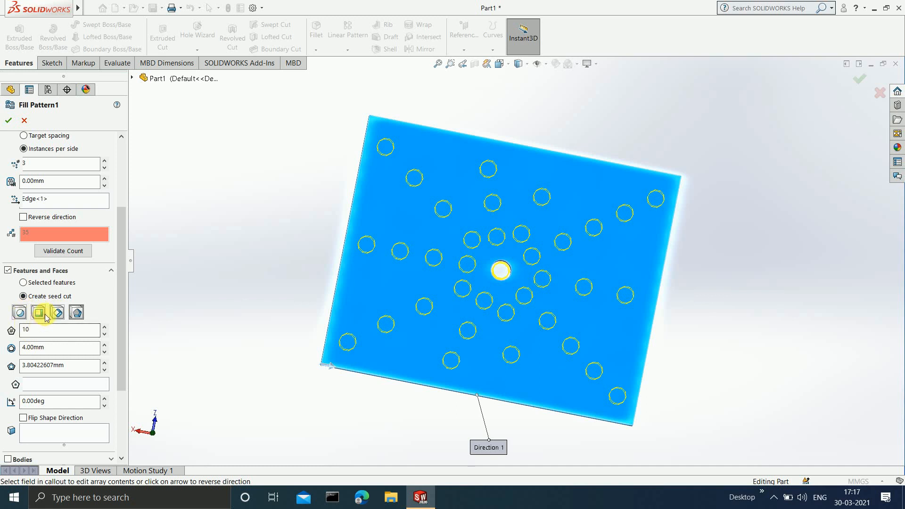
{"action": "left_click", "coordinate": [41, 284]}
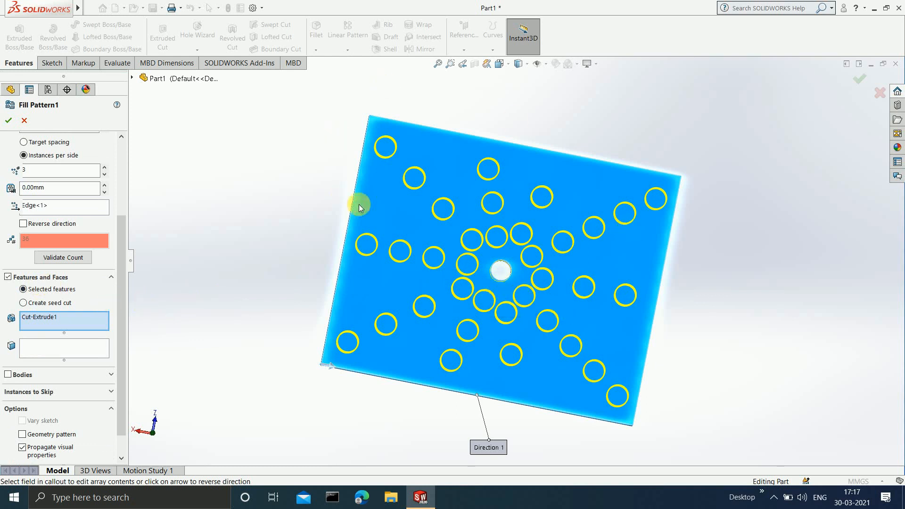
Examine the plate's hole pattern from several angles.
{"action": "middle_click_drag", "start_coordinate": [533, 247], "coordinate": [545, 208]}
{"action": "middle_click_drag", "start_coordinate": [455, 259], "coordinate": [444, 314]}
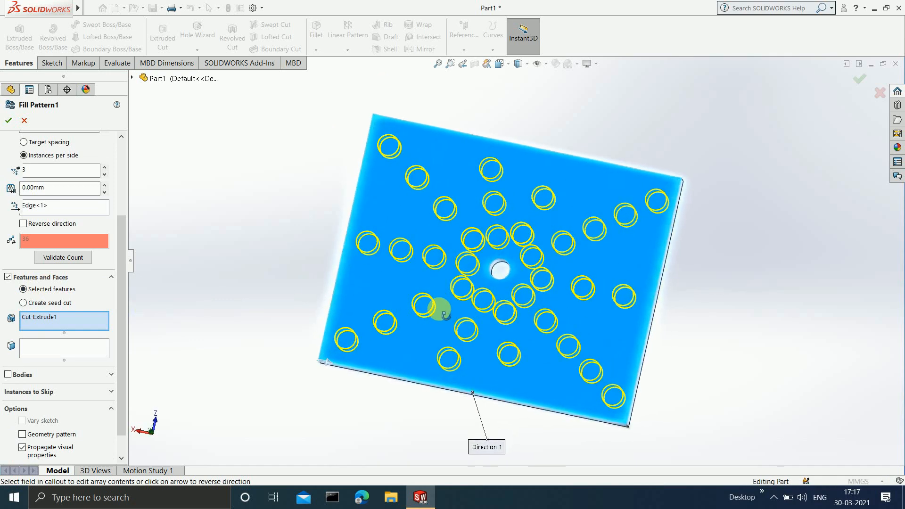
{"action": "left_click", "coordinate": [28, 303]}
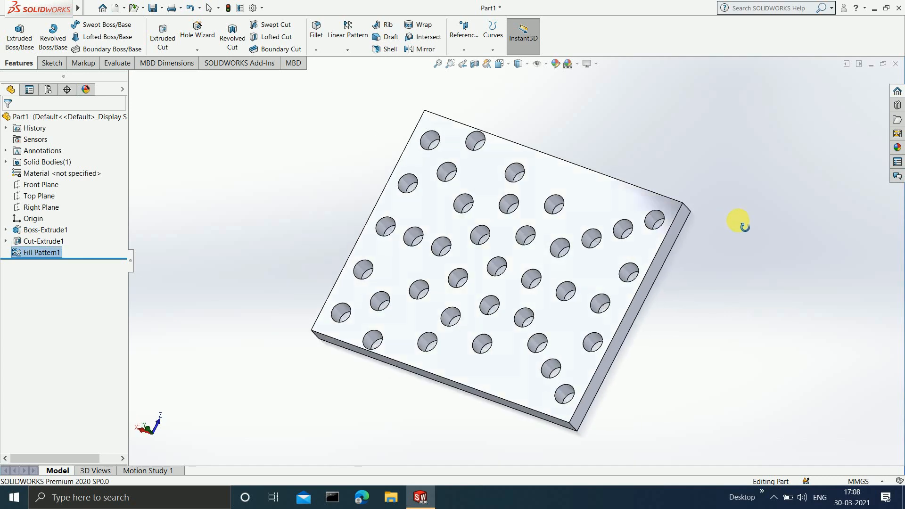
{"action": "mouse_move", "coordinate": [743, 222]}
{"action": "middle_mouse_down"}
{"action": "mouse_move", "coordinate": [815, 192]}
{"action": "mouse_move", "coordinate": [819, 224]}
{"action": "mouse_move", "coordinate": [772, 243]}
{"action": "mouse_move", "coordinate": [749, 208]}
{"action": "middle_mouse_up"}
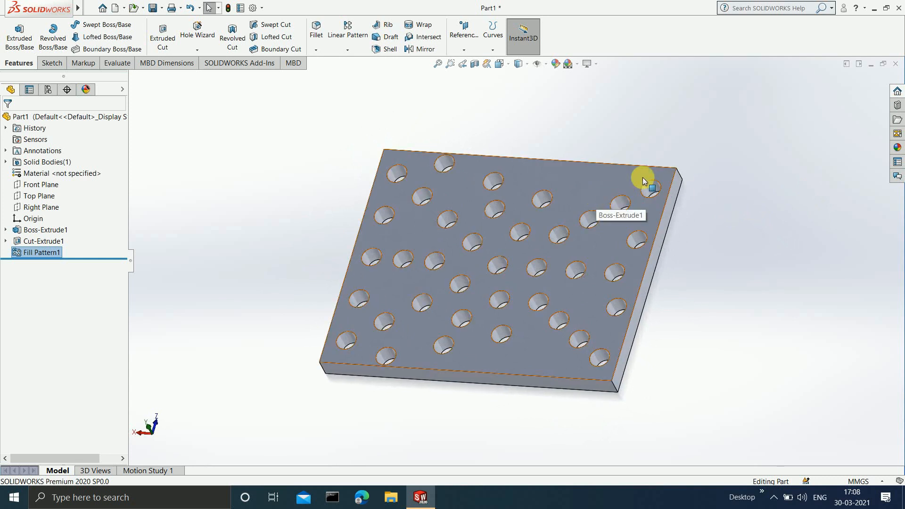